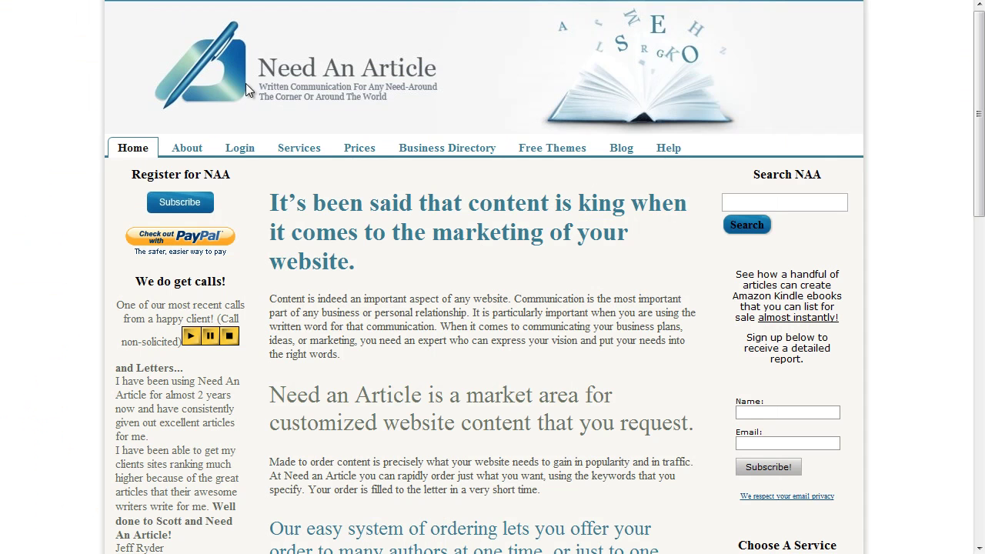
# Log in through Client Login to reach the member dashboard with $100.00 of credit.
pyautogui.moveTo(240, 148)
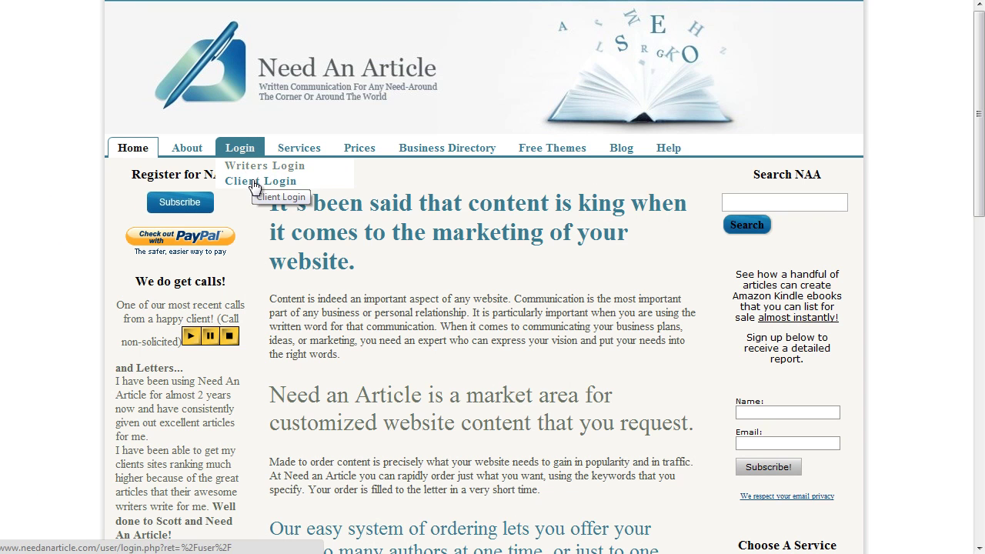
pyautogui.click(257, 184)
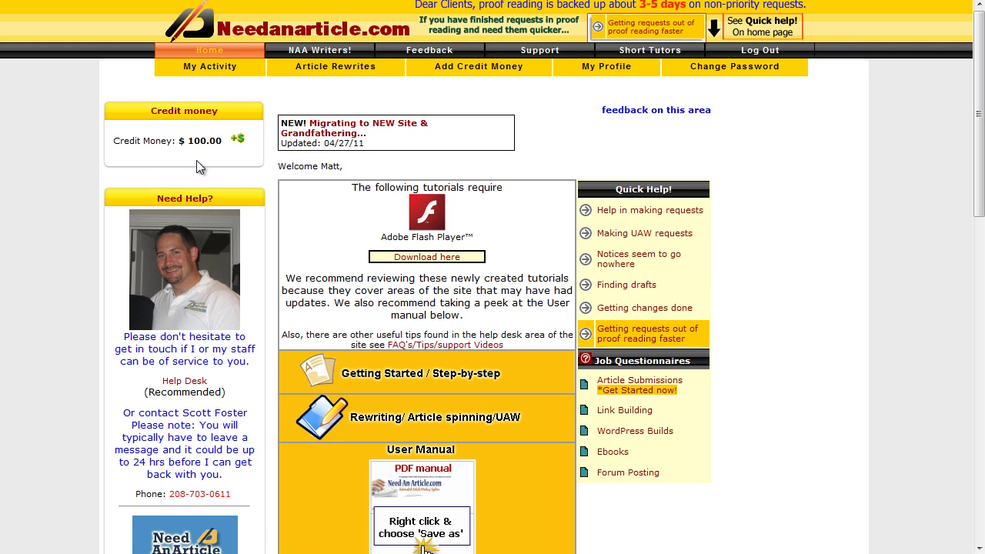
# Start adding credit with the +$ Add more icon and continue past the e-check notice to payment.
pyautogui.click(241, 145)
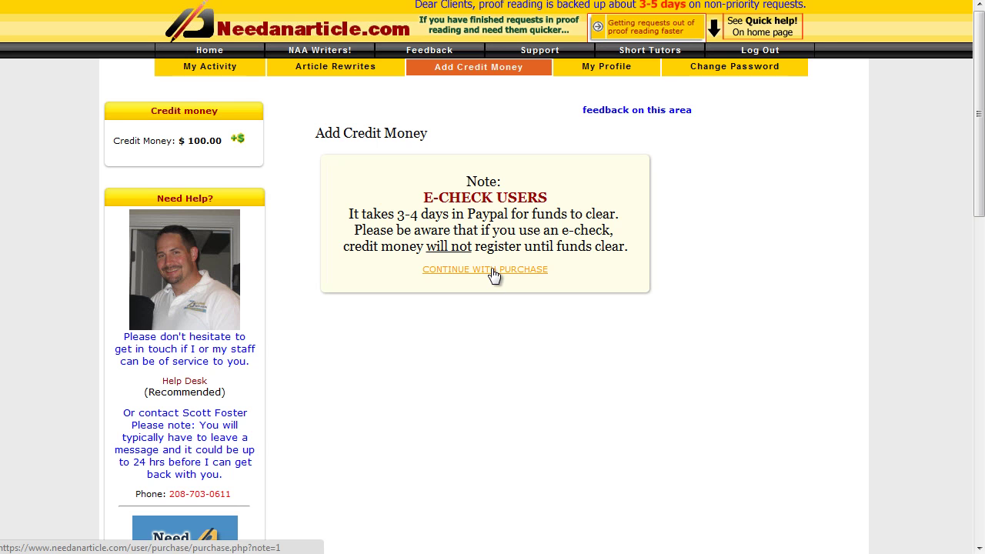
pyautogui.click(493, 270)
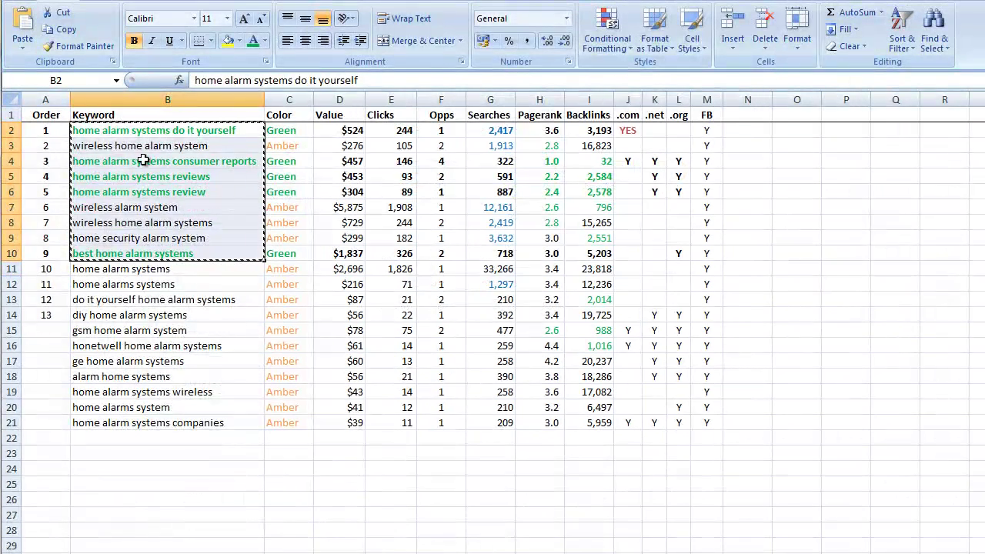
# Select keywords B2:B10 in the Keyword column of the home alarm spreadsheet.
pyautogui.moveTo(103, 134); pyautogui.dragTo(123, 255)
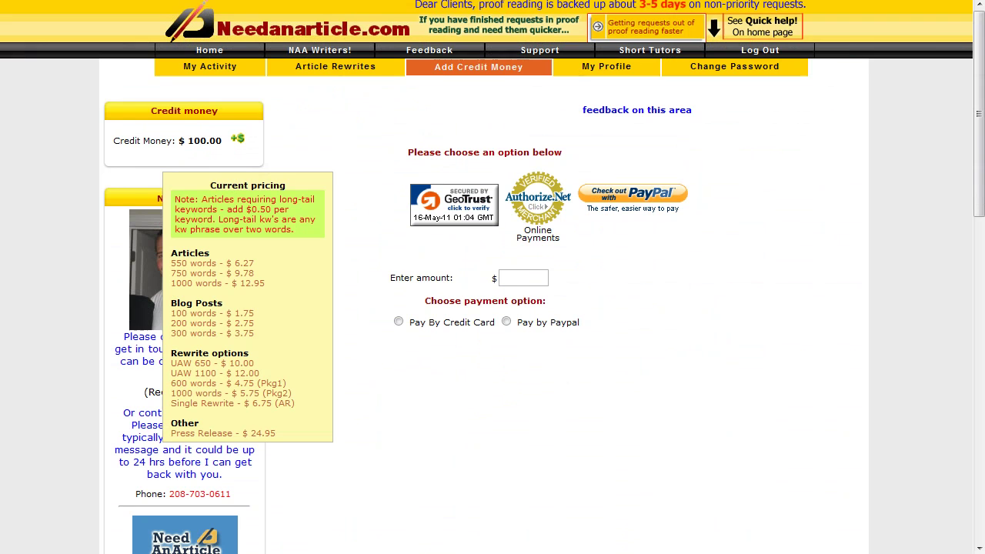
# Go back Home and open My Activity's Request Articles tab listing article sizes and prices.
pyautogui.click(212, 71)
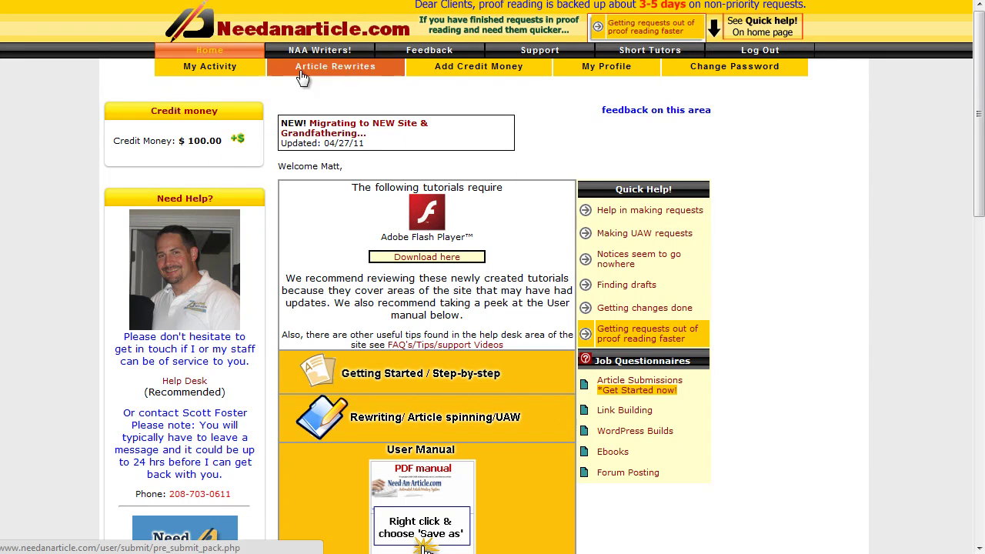
pyautogui.click(228, 68)
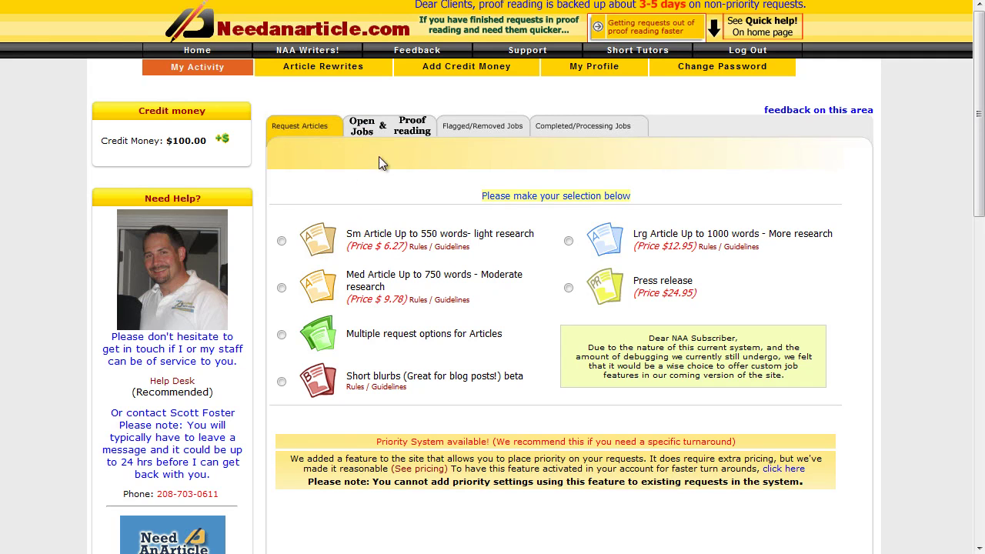
pyautogui.click(443, 249)
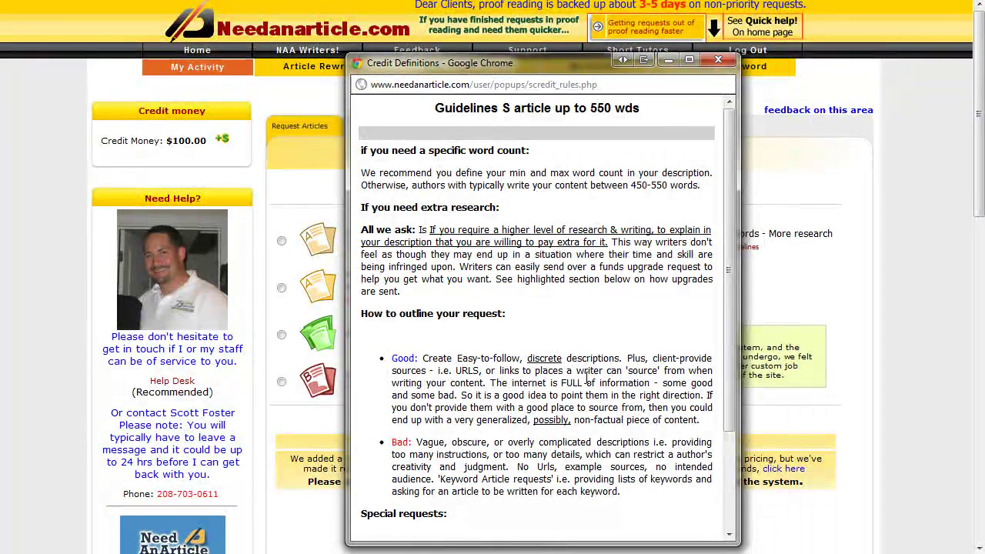
pyautogui.click(718, 60)
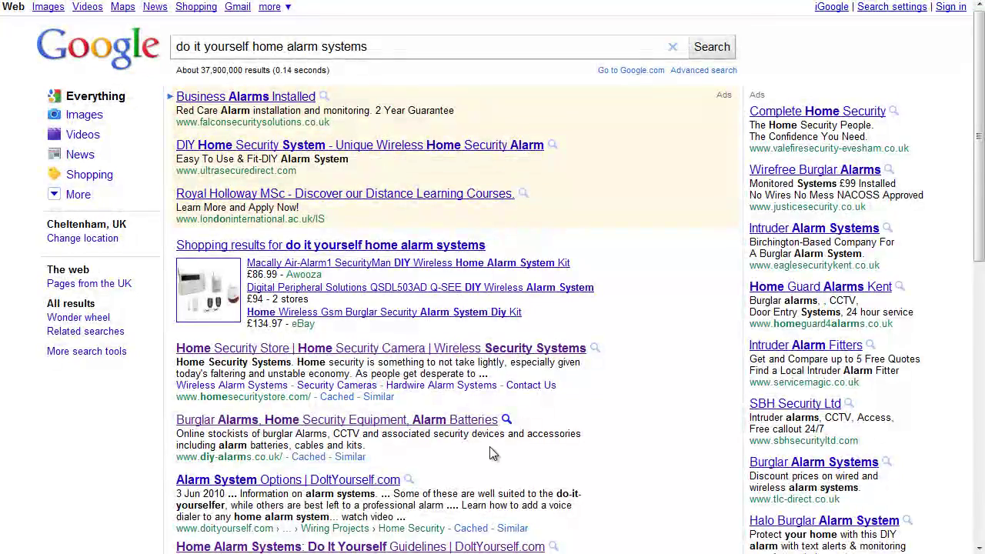
# Scroll through the Google home alarm system results and articles to review them.
pyautogui.scroll(-1, 494, 452)
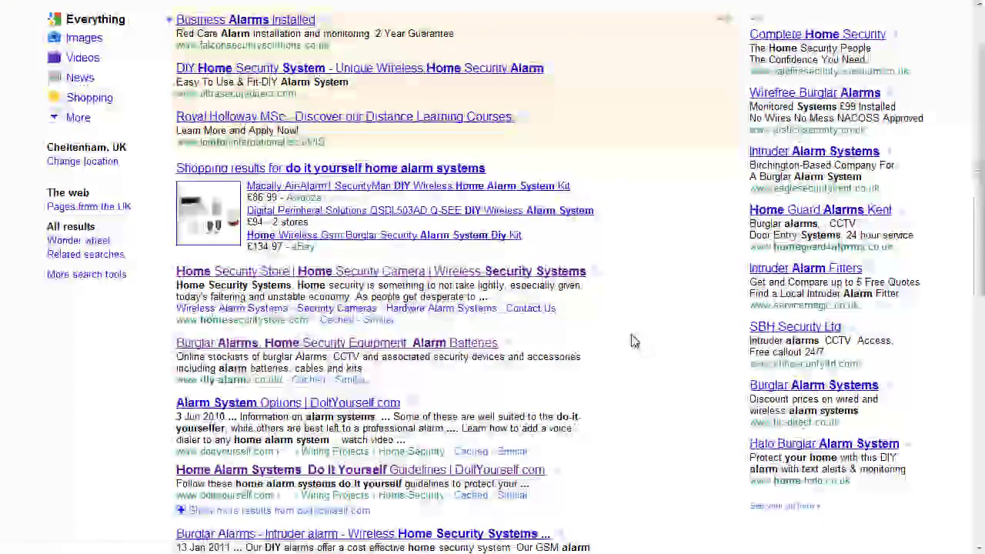
pyautogui.scroll(1, 631, 341)
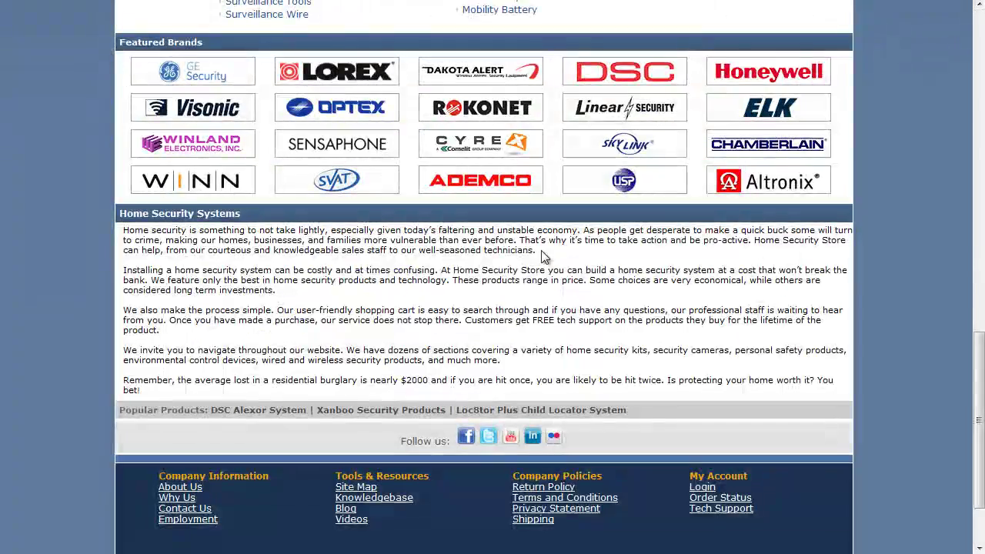
pyautogui.scroll(7, 543, 269)
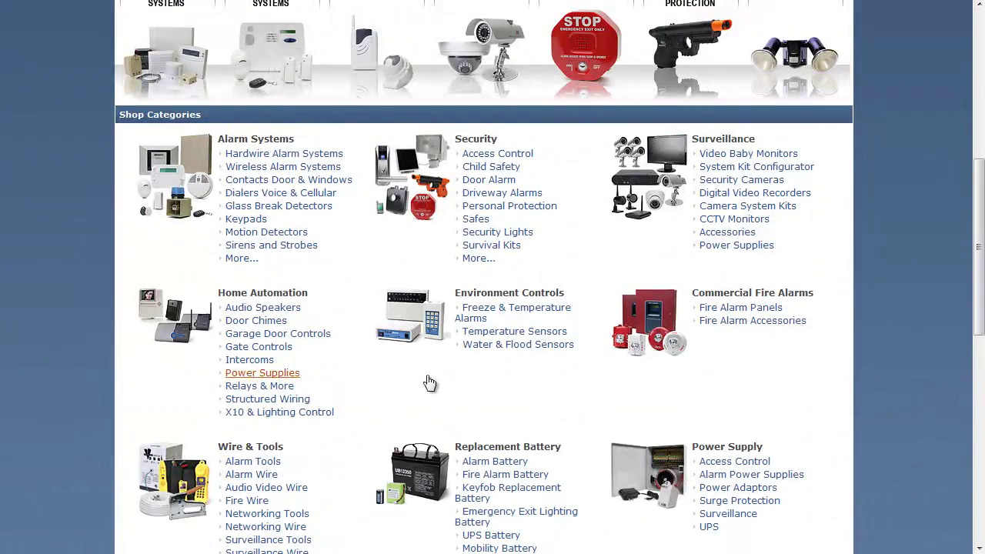
pyautogui.scroll(-6, 621, 347)
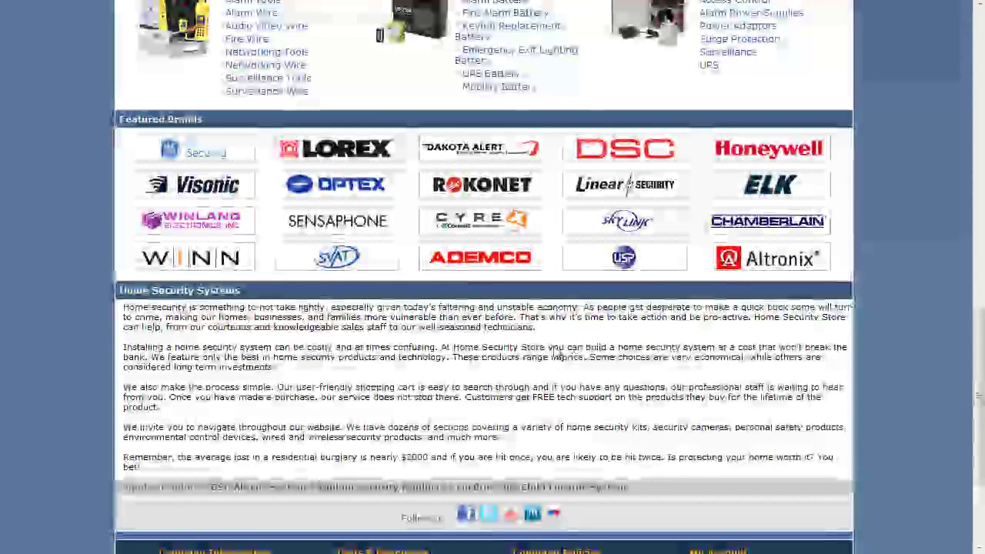
pyautogui.scroll(-1, 558, 367)
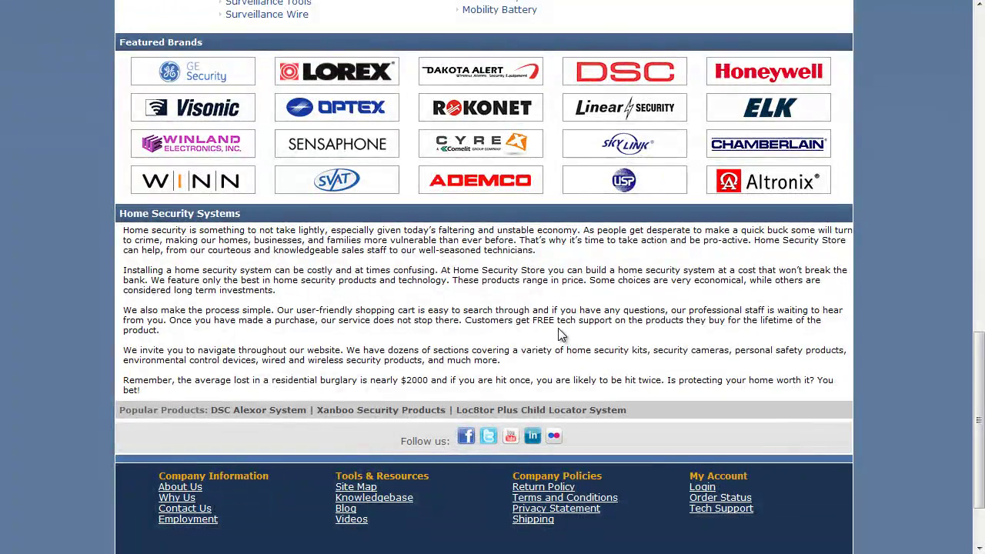
pyautogui.scroll(8, 559, 335)
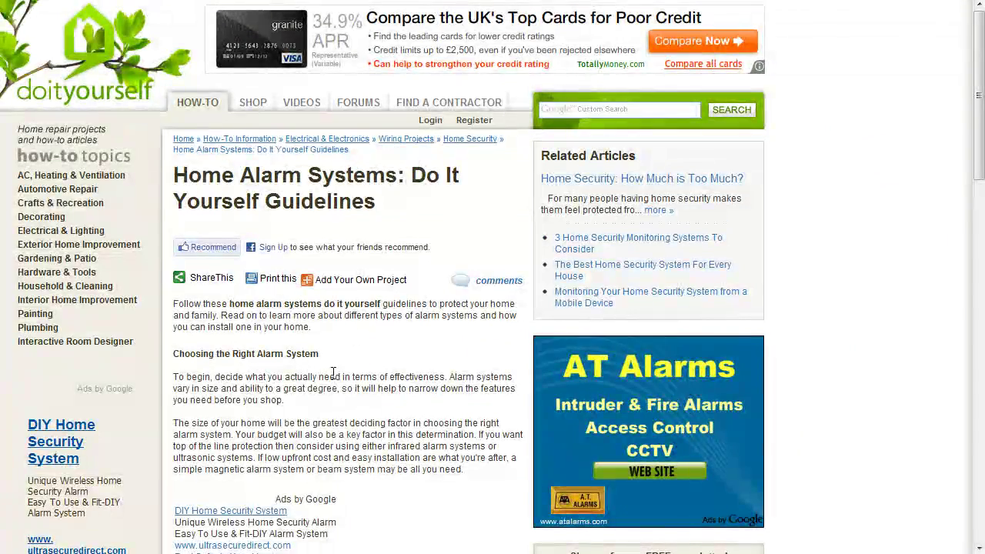
pyautogui.scroll(-12, 329, 375)
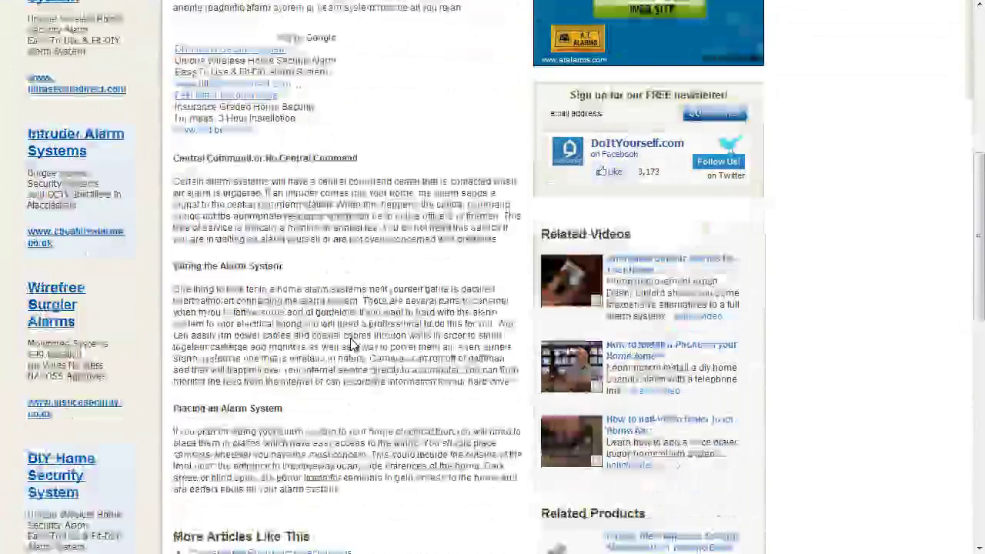
pyautogui.scroll(5, 346, 324)
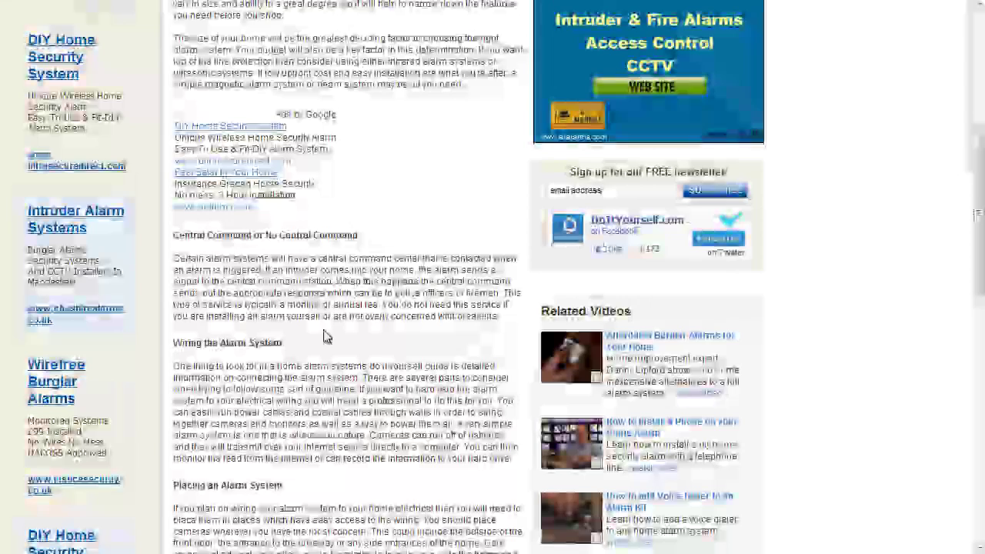
pyautogui.scroll(3, 341, 233)
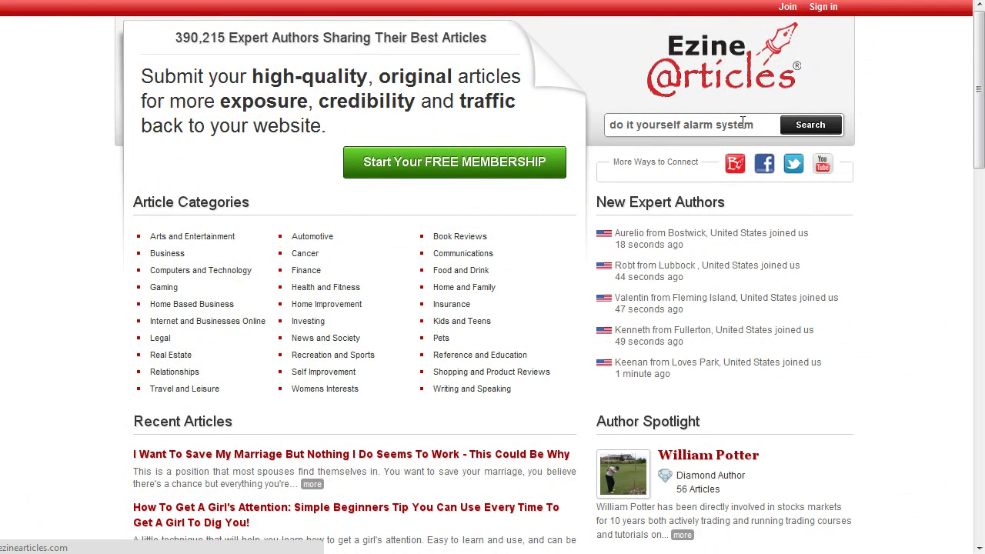
# Search EzineArticles for 'do it yourself alarm system' and copy the first result's link.
pyautogui.click(811, 127)
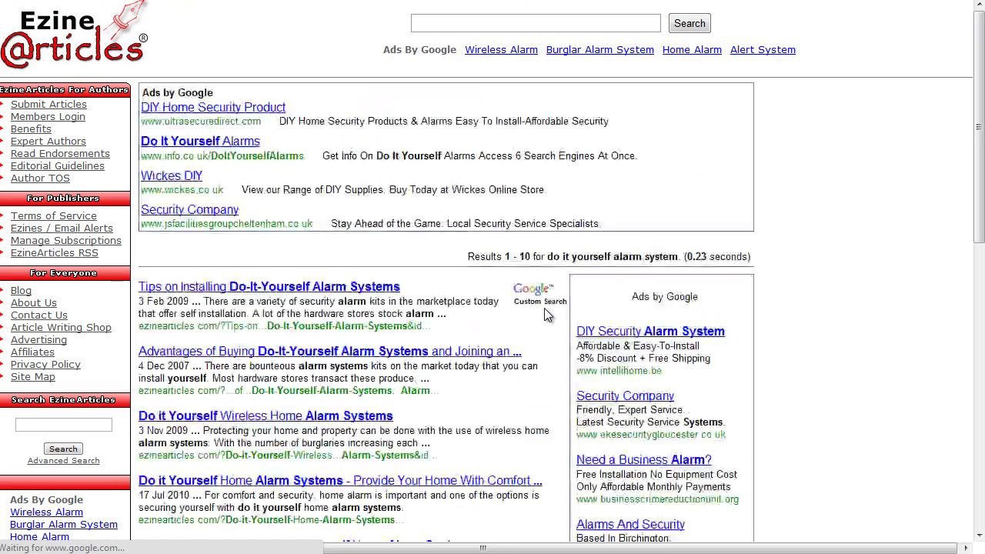
pyautogui.click(336, 287)
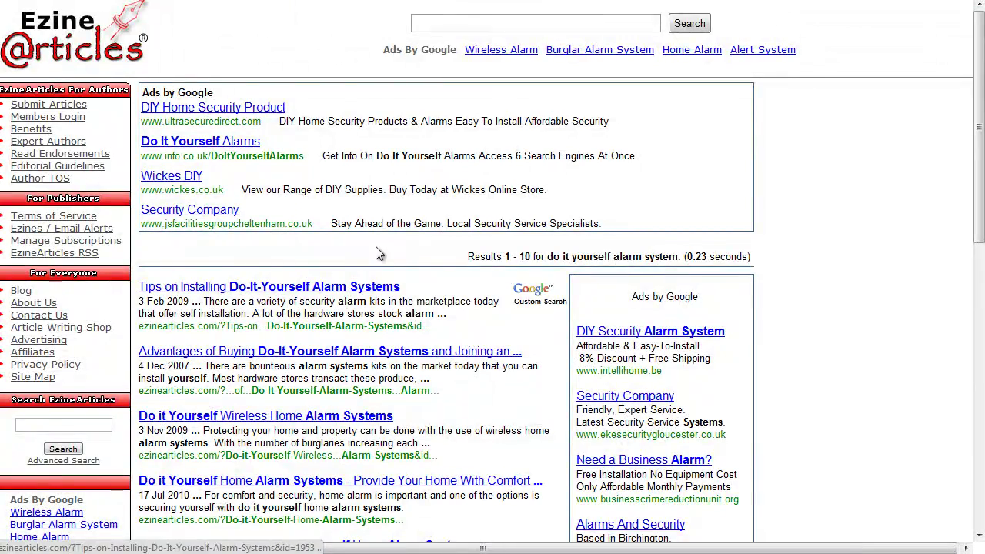
pyautogui.scroll(-2, 406, 297)
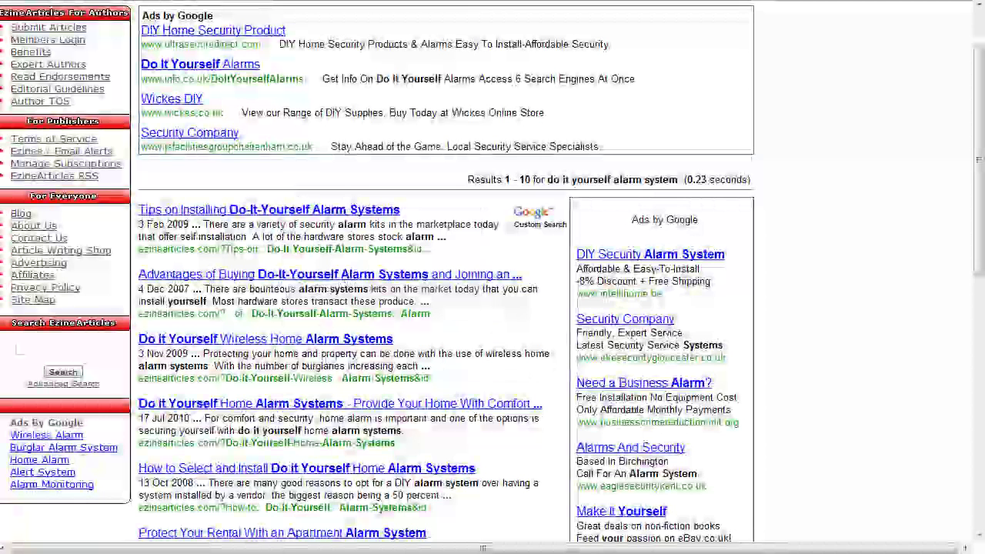
# Paste the first article URL into Notepad, then add the Advantages of Buying article URL below it.
pyautogui.hotkey('ctrl', 'v')
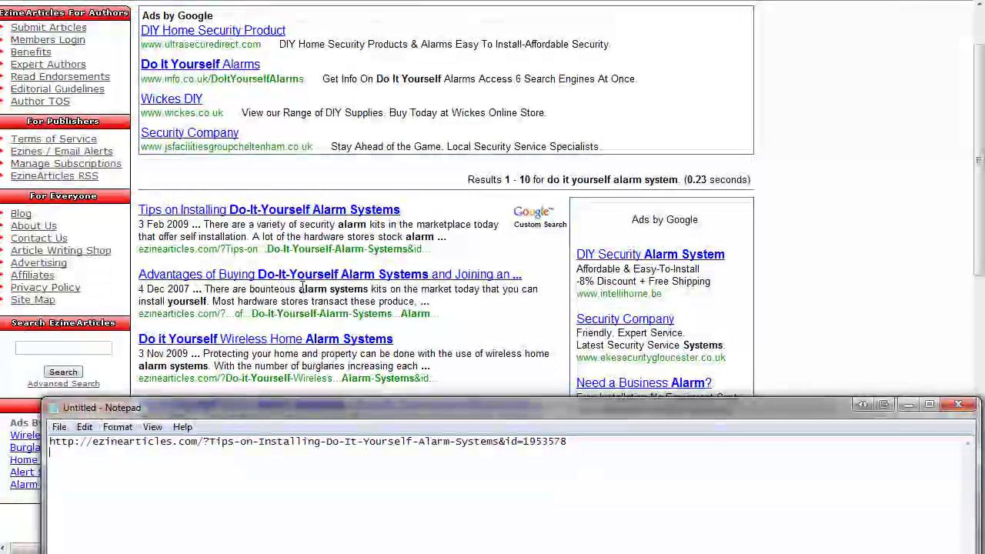
pyautogui.rightClick(327, 275)
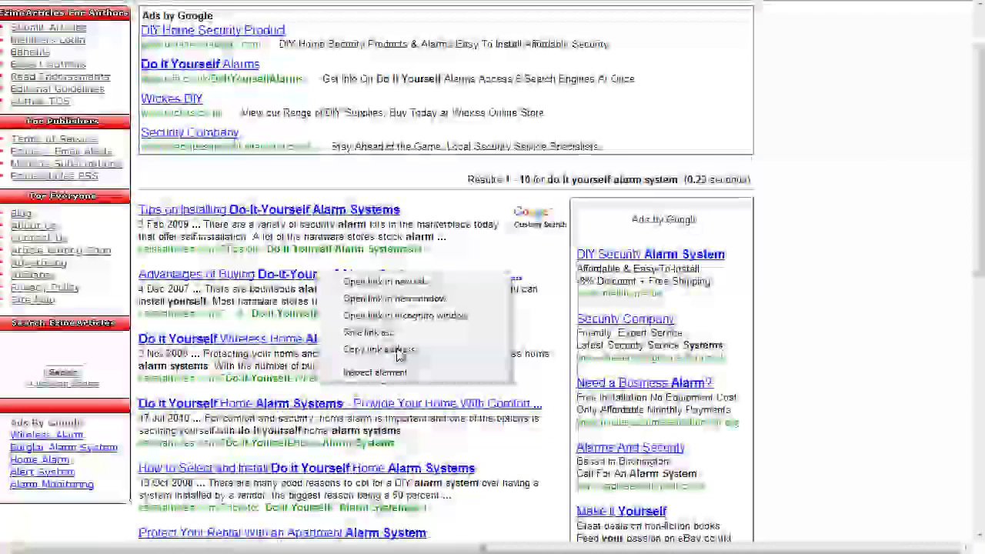
pyautogui.click(398, 351)
pyautogui.hotkey('alt', 'Tab')
pyautogui.press('Return')
pyautogui.hotkey('ctrl', 'v')
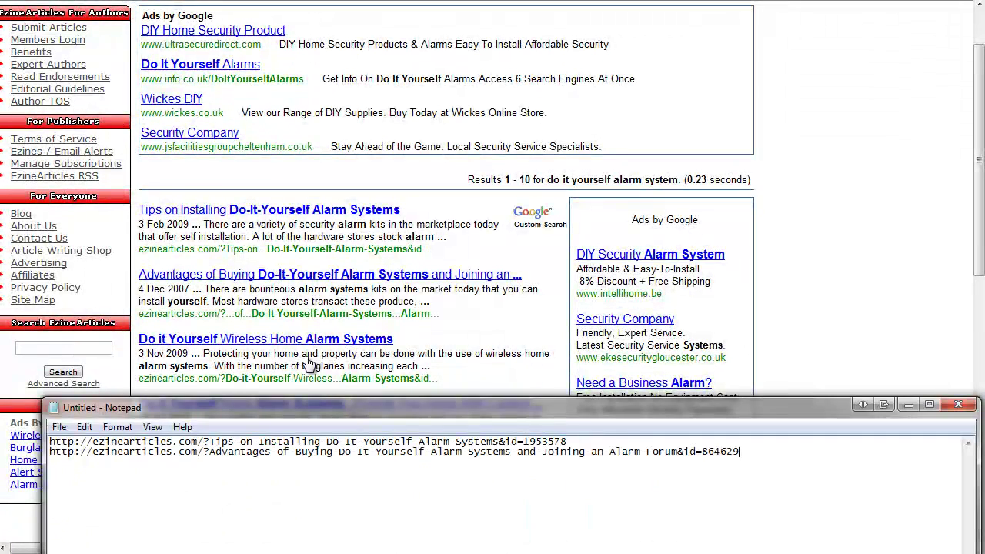
pyautogui.click(769, 312)
# Add the Home Alarm Systems article URL on Notepad's third line, undoing a misplaced paste.
pyautogui.rightClick(330, 343)
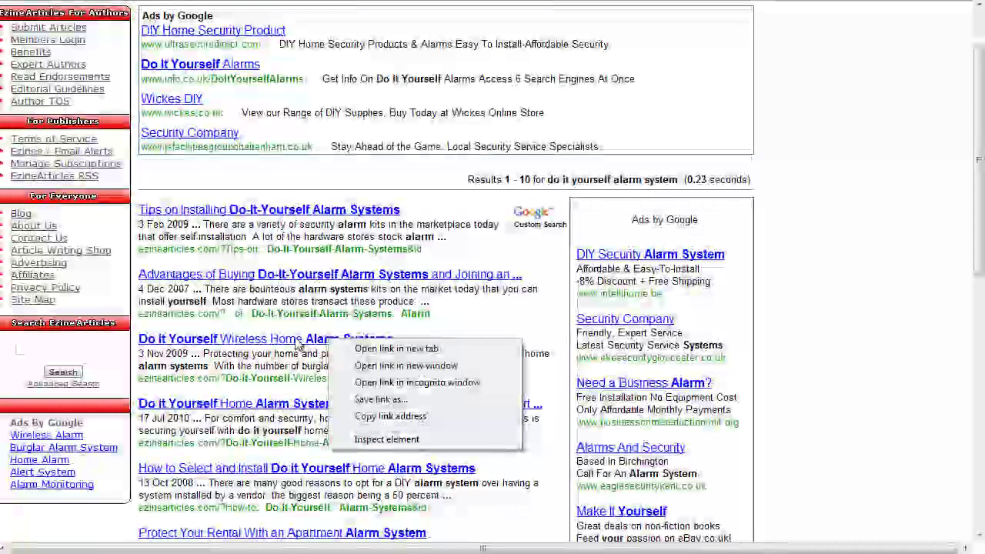
pyautogui.click(790, 411)
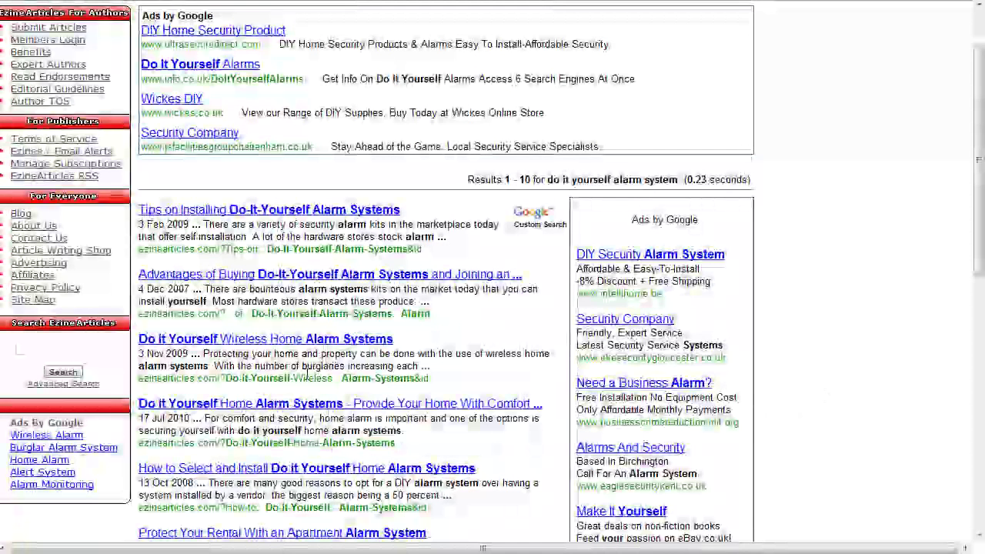
pyautogui.rightClick(336, 405)
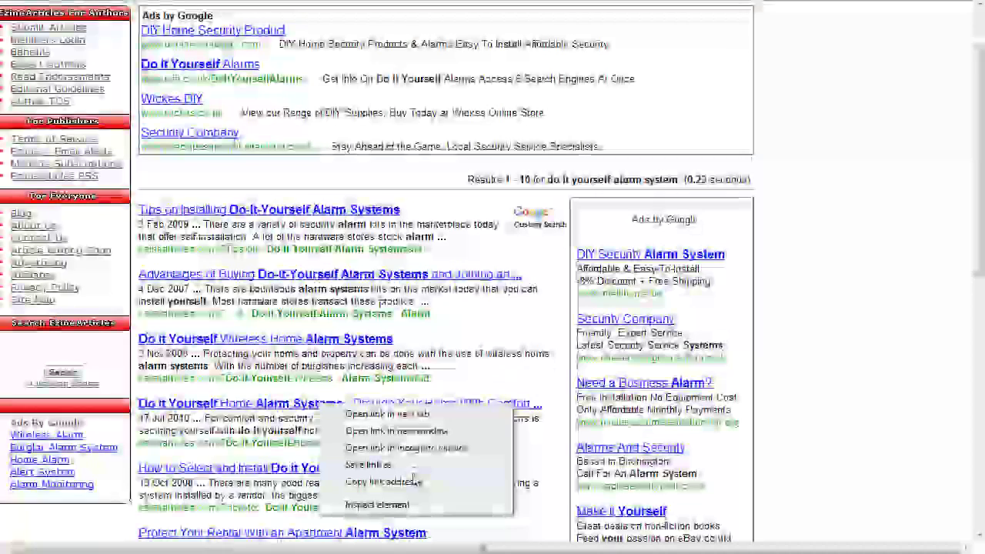
pyautogui.click(414, 480)
pyautogui.hotkey('alt', 'Tab')
pyautogui.hotkey('ctrl', 'v')
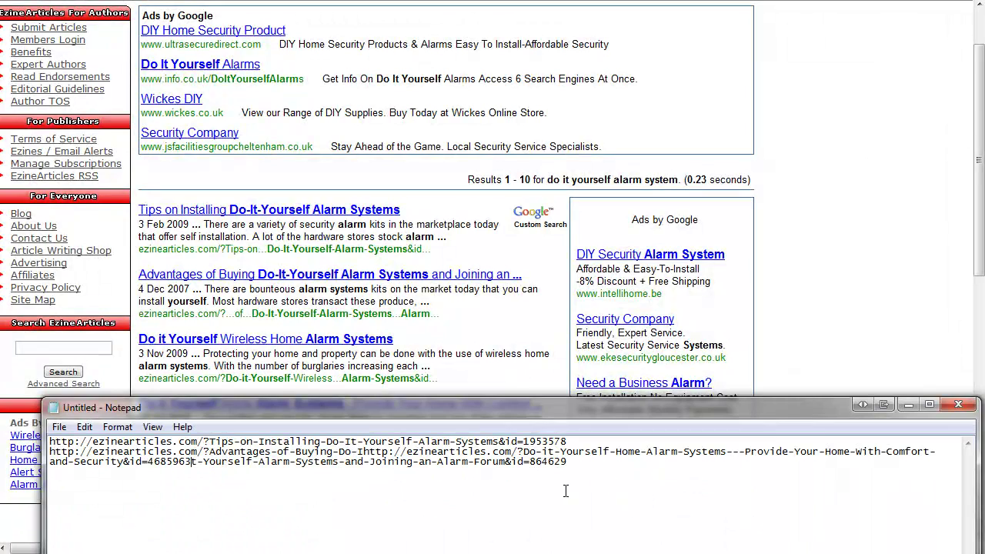
pyautogui.hotkey('ctrl', 'z')
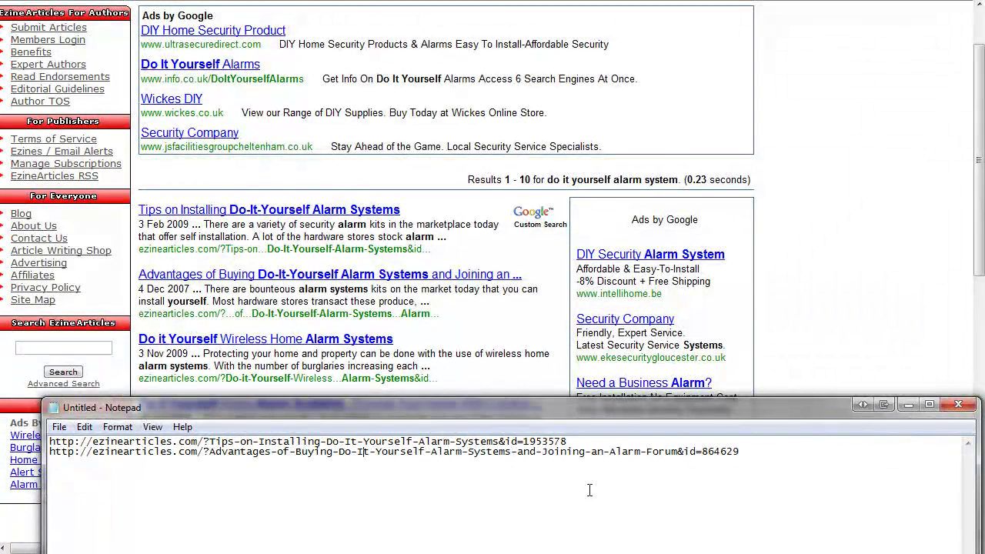
pyautogui.press('Return')
pyautogui.hotkey('ctrl', 'v')
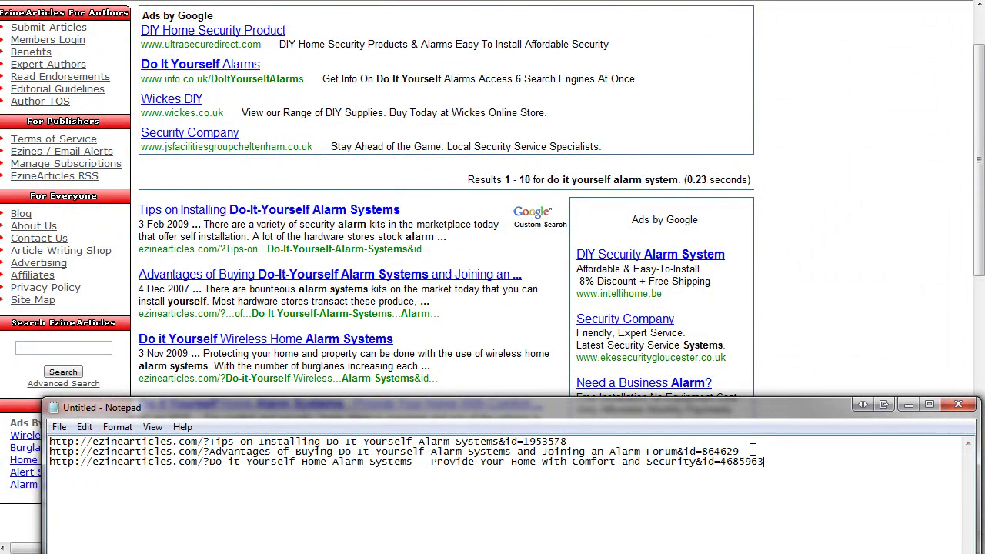
pyautogui.moveTo(719, 413); pyautogui.dragTo(711, 470)
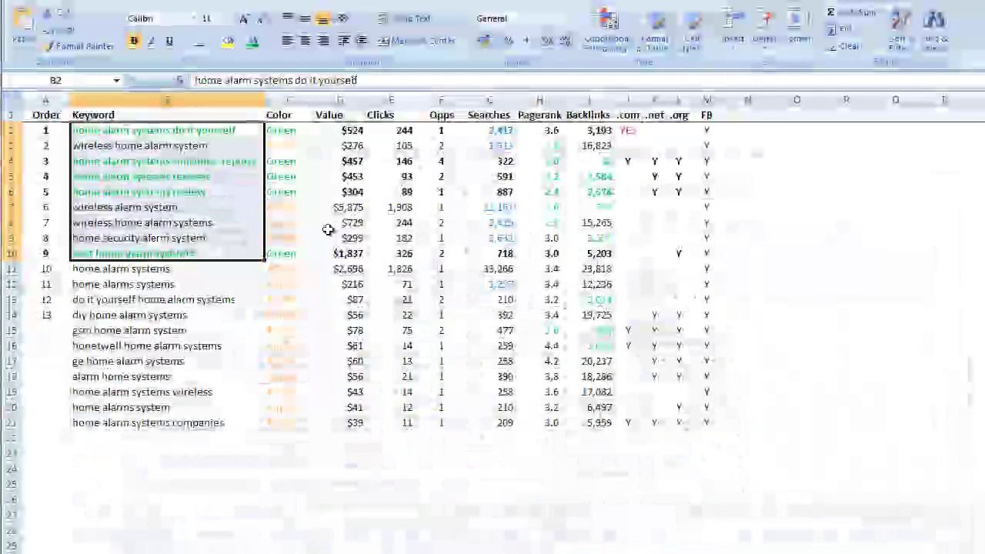
pyautogui.moveTo(139, 238); pyautogui.dragTo(231, 284)
pyautogui.click(159, 132)
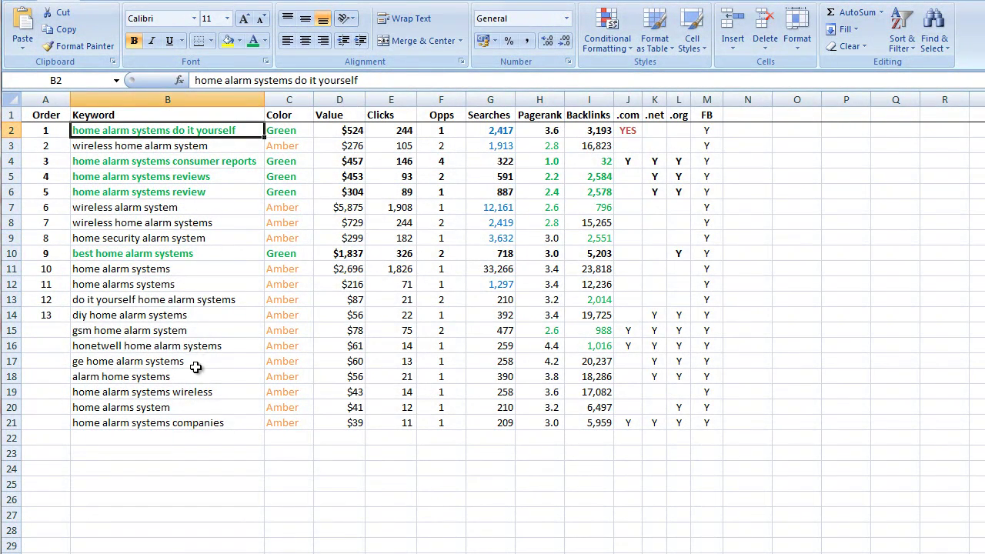
pyautogui.moveTo(155, 211); pyautogui.dragTo(147, 221)
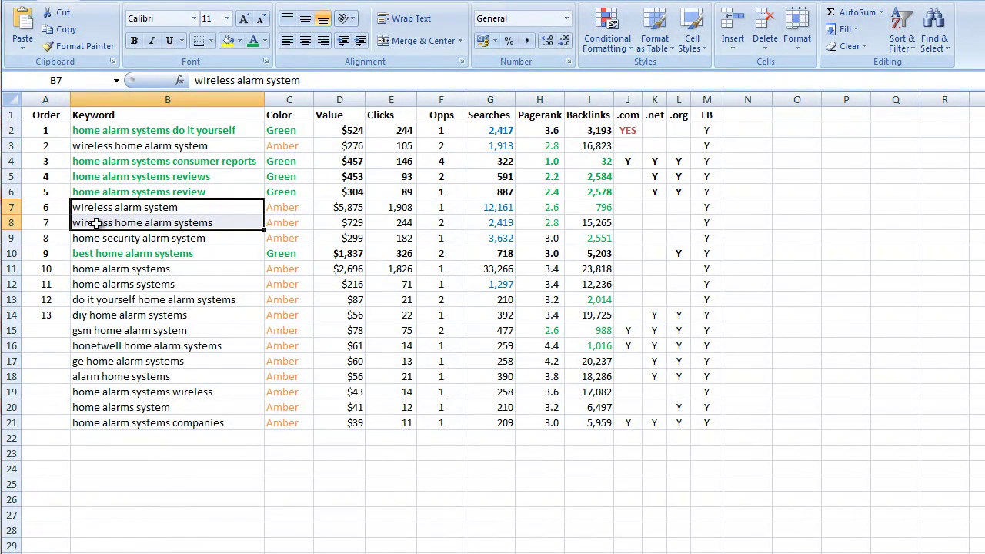
pyautogui.click(158, 146)
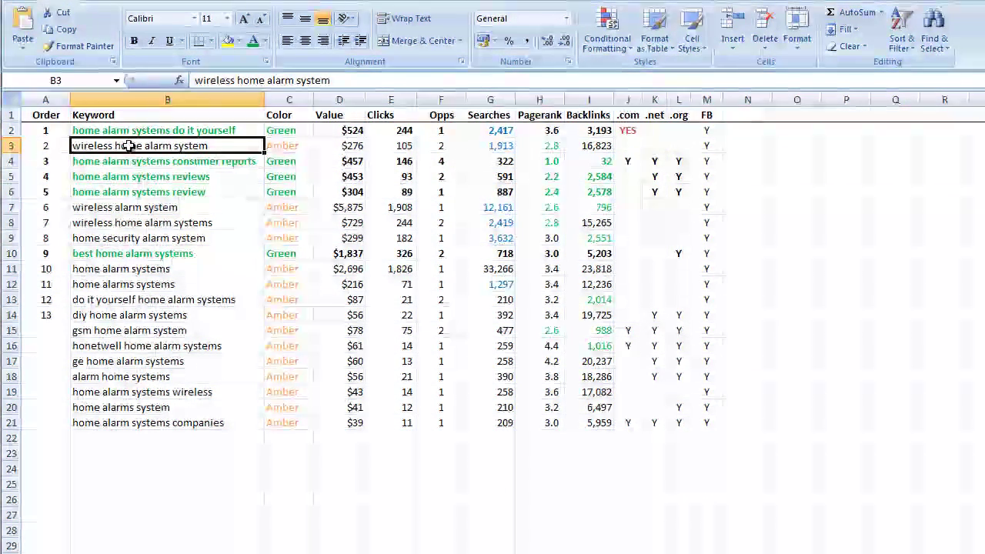
pyautogui.click(129, 208)
pyautogui.click(129, 221)
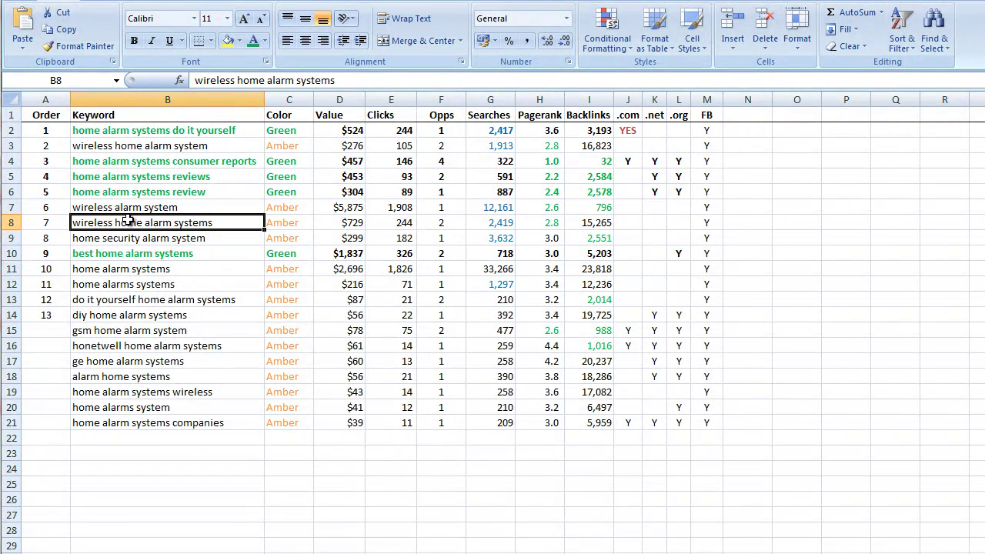
pyautogui.click(126, 148)
pyautogui.click(129, 206)
pyautogui.click(128, 222)
pyautogui.click(159, 192)
pyautogui.click(159, 179)
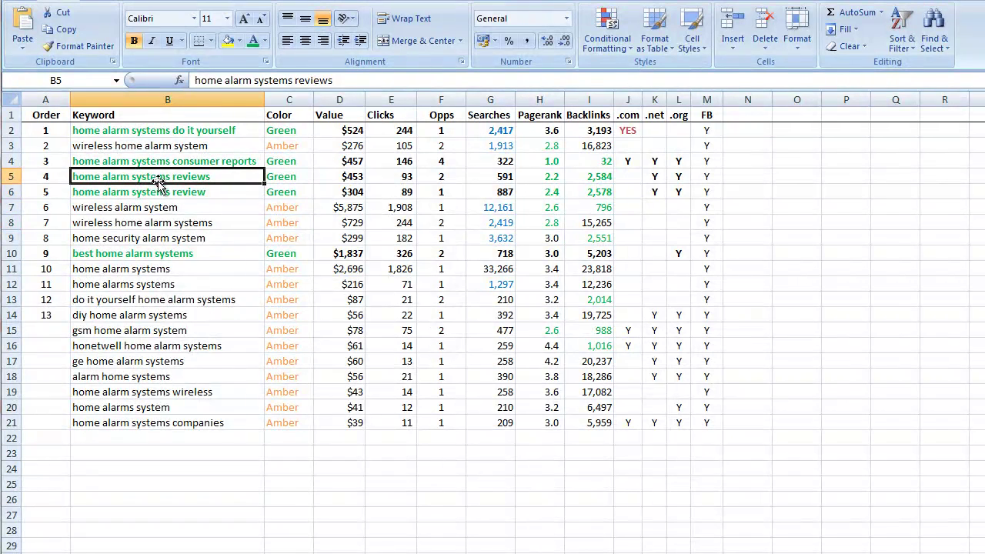
# Select keywords B9:B10 and move the Notepad window lower beside the search results.
pyautogui.moveTo(190, 241); pyautogui.dragTo(177, 255)
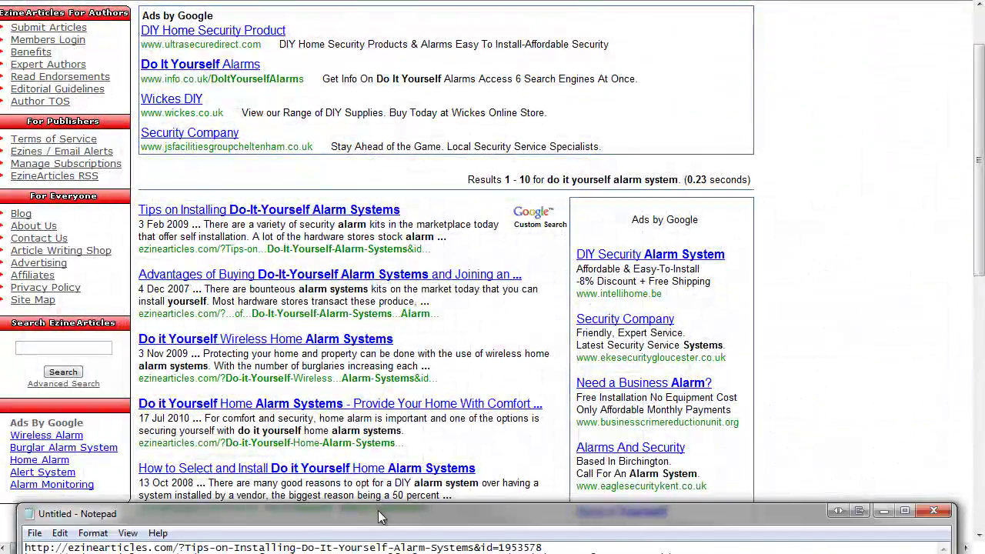
pyautogui.moveTo(377, 510); pyautogui.dragTo(574, 405)
pyautogui.moveTo(771, 301); pyautogui.dragTo(754, 553)
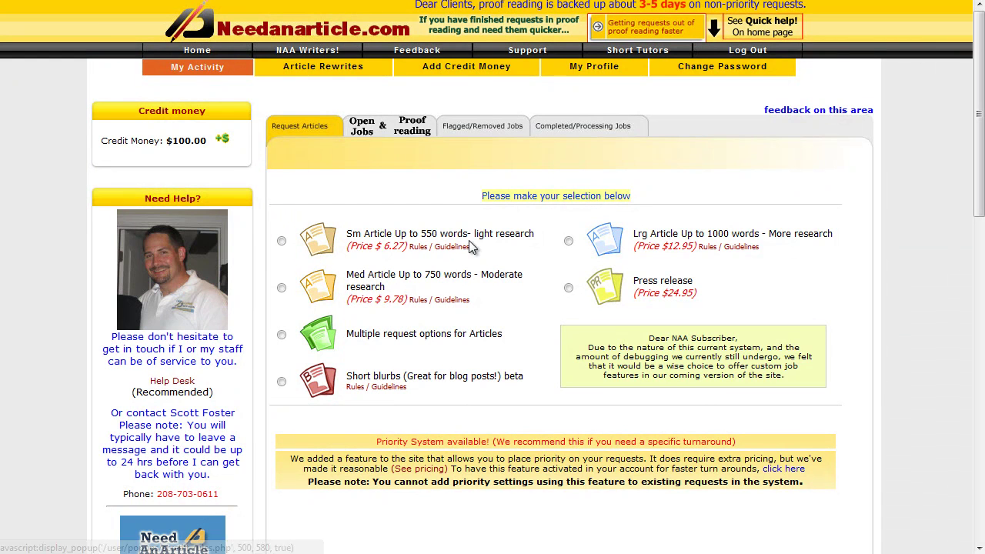
# Choose the Med Article (up to 750 words) option and continue to its request form.
pyautogui.click(281, 288)
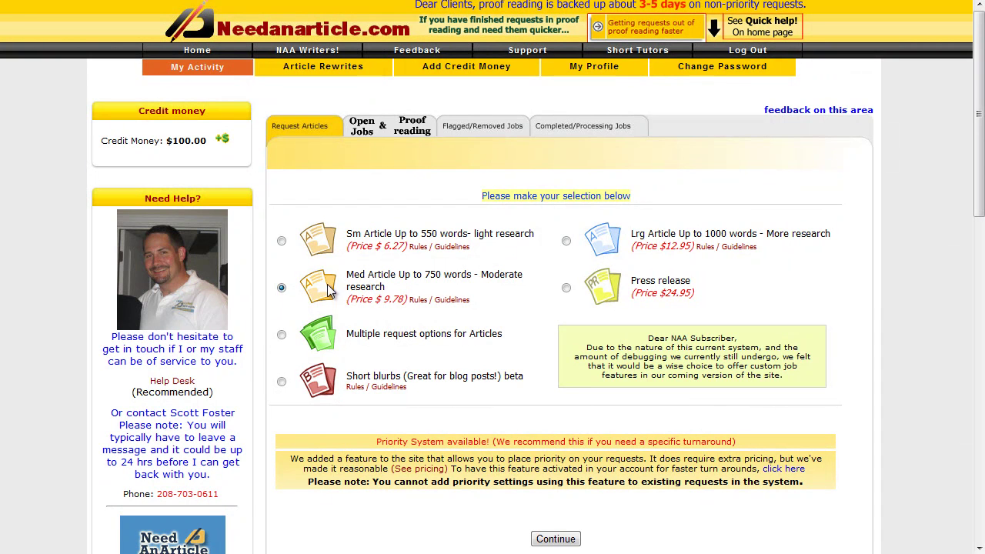
pyautogui.click(557, 540)
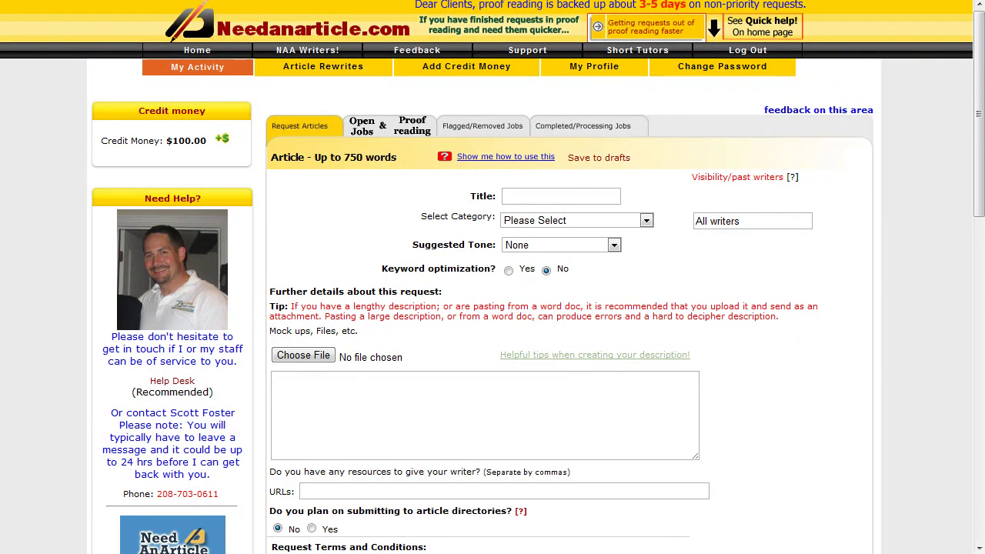
# Paste 'home alarm systems do it yourself' as the request title.
pyautogui.click(533, 197)
pyautogui.hotkey('ctrl', 'v')
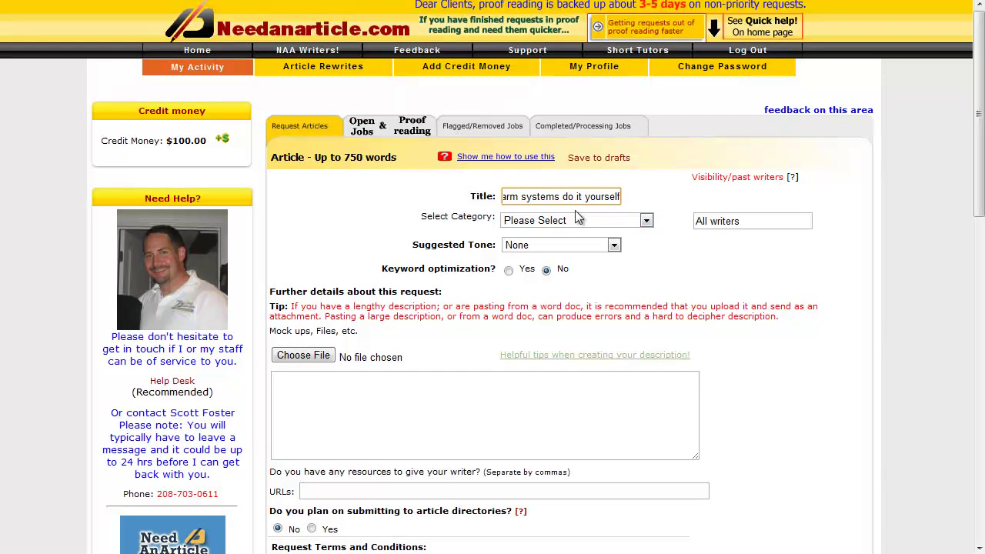
pyautogui.moveTo(578, 197); pyautogui.dragTo(465, 192)
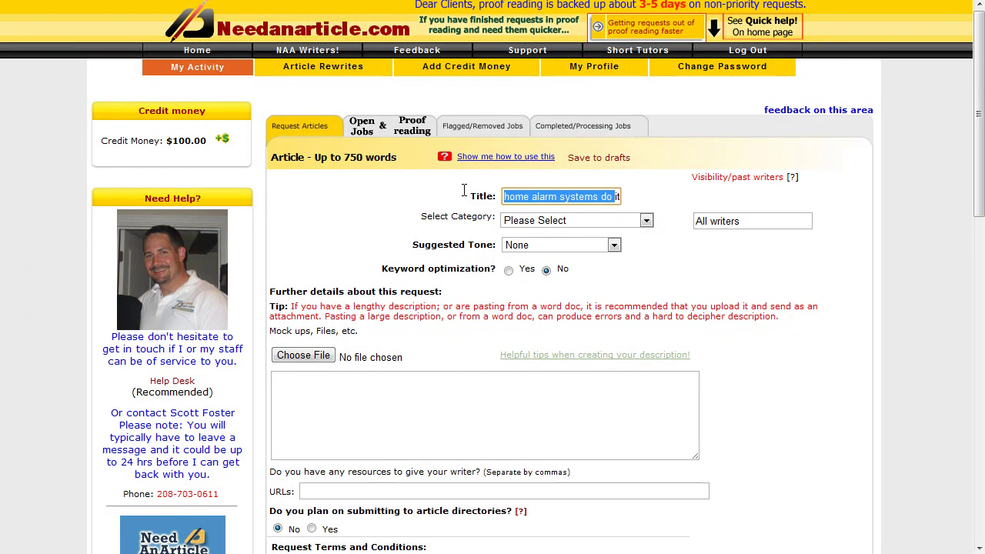
# Confirm Home-and-Family in the category list and choose Technical as the suggested tone.
pyautogui.click(648, 220)
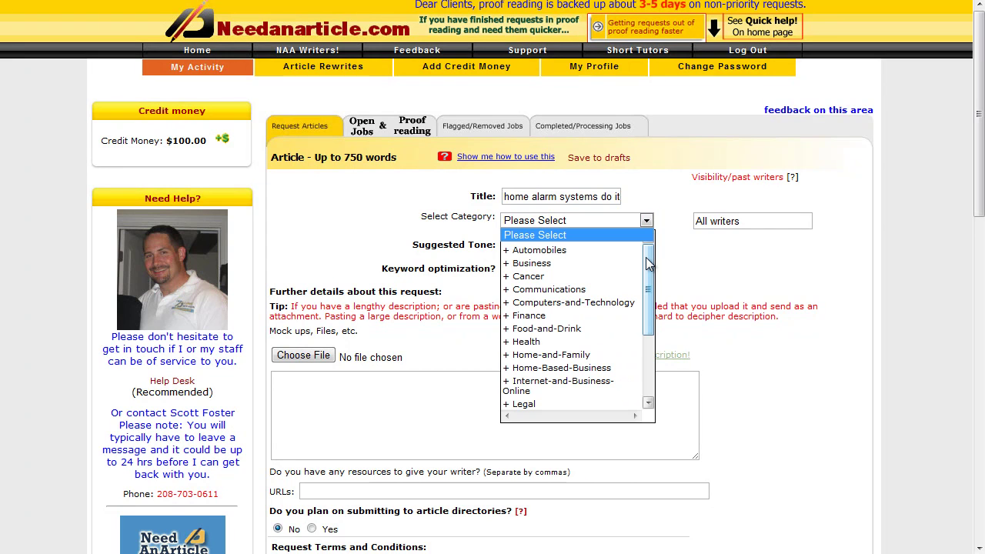
pyautogui.moveTo(647, 264); pyautogui.dragTo(648, 293)
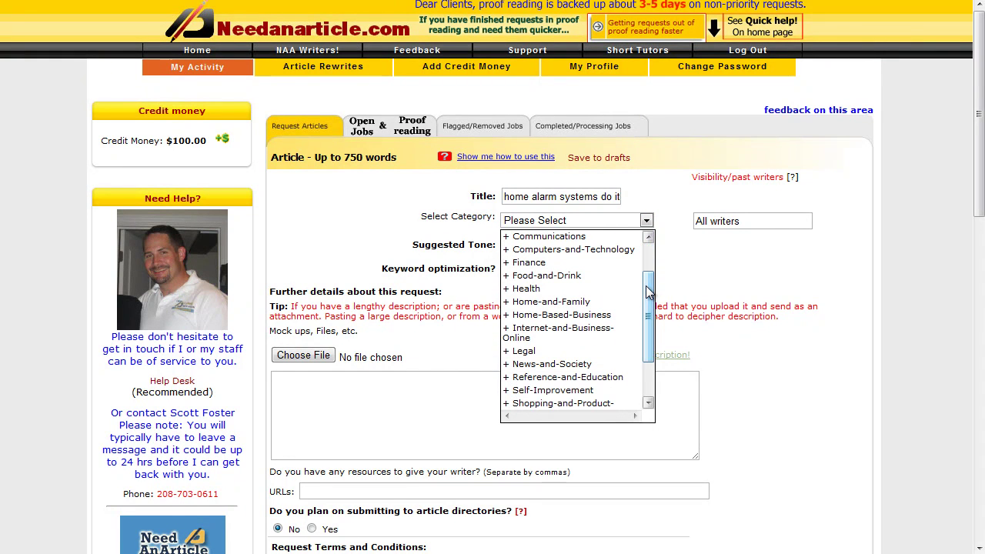
pyautogui.scroll(-2, 636, 338)
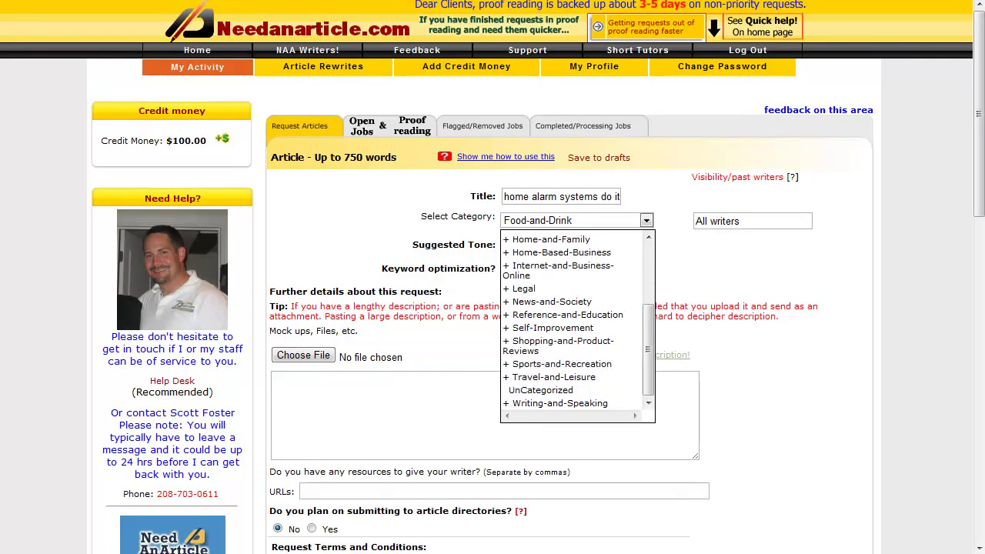
pyautogui.scroll(3, 636, 368)
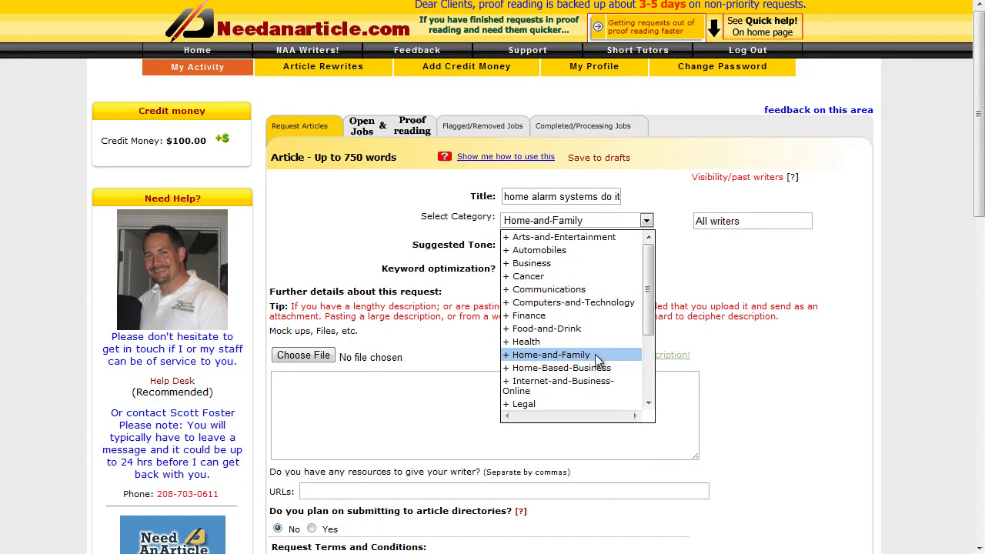
pyautogui.click(559, 354)
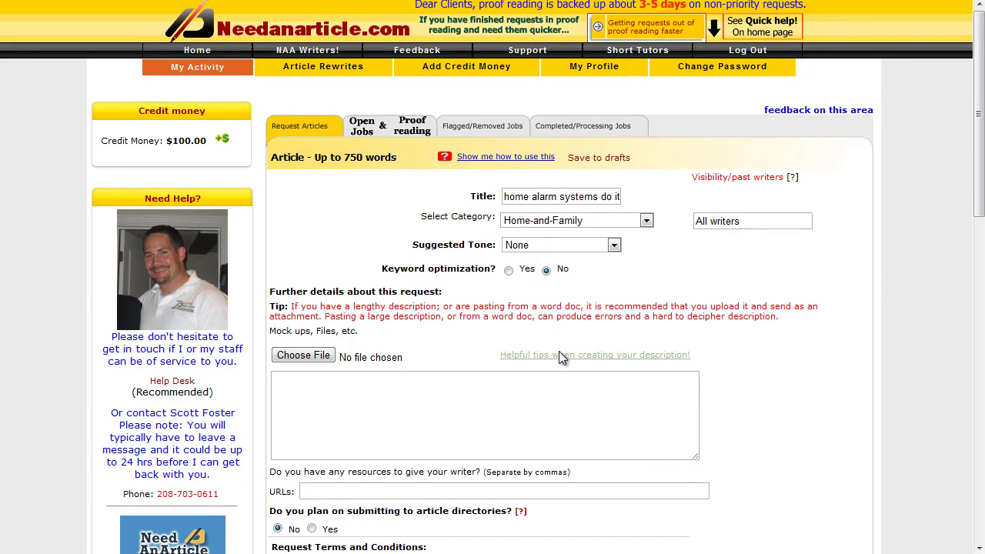
pyautogui.click(614, 245)
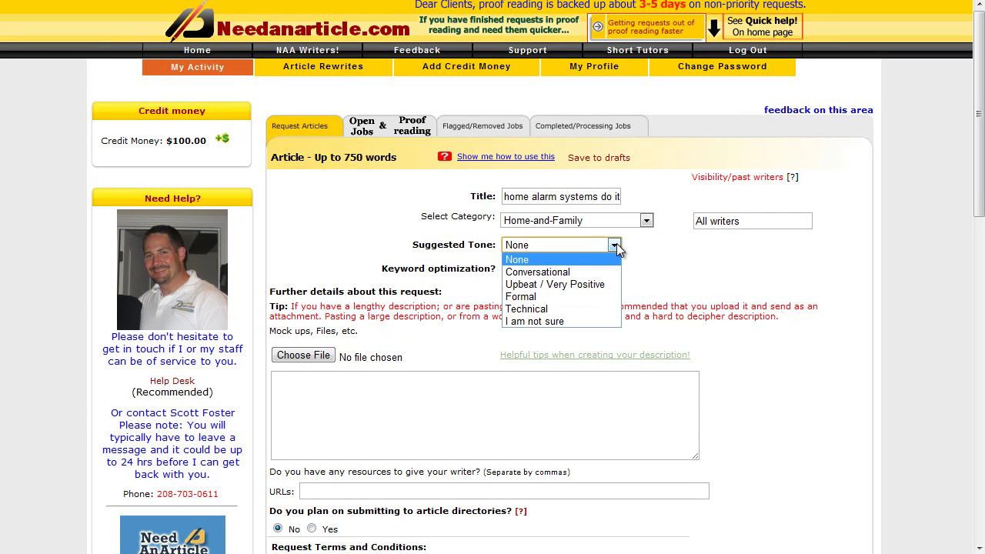
pyautogui.click(555, 308)
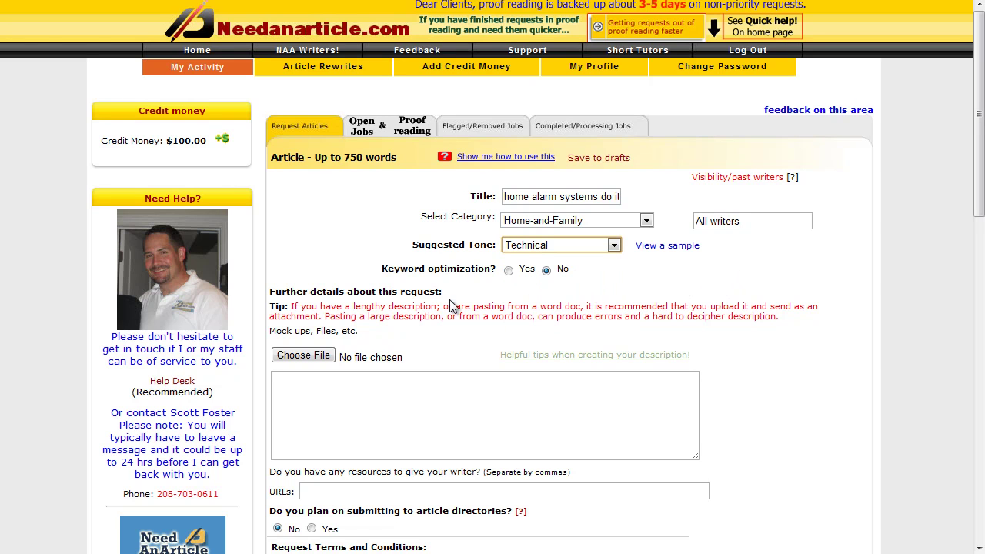
# Turn on keyword optimization and enter the primary keyword 'home alarm systems do it yourself'.
pyautogui.click(509, 270)
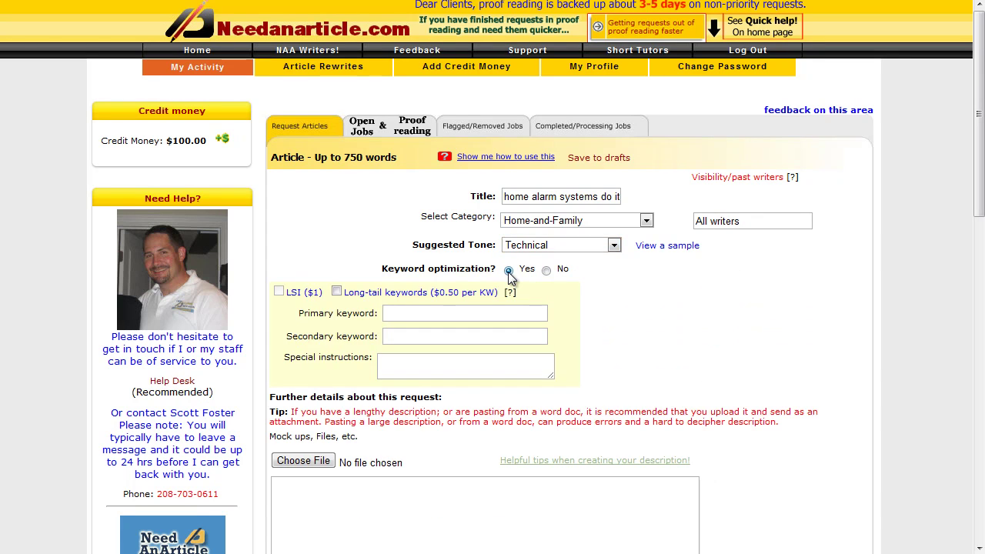
pyautogui.click(424, 313)
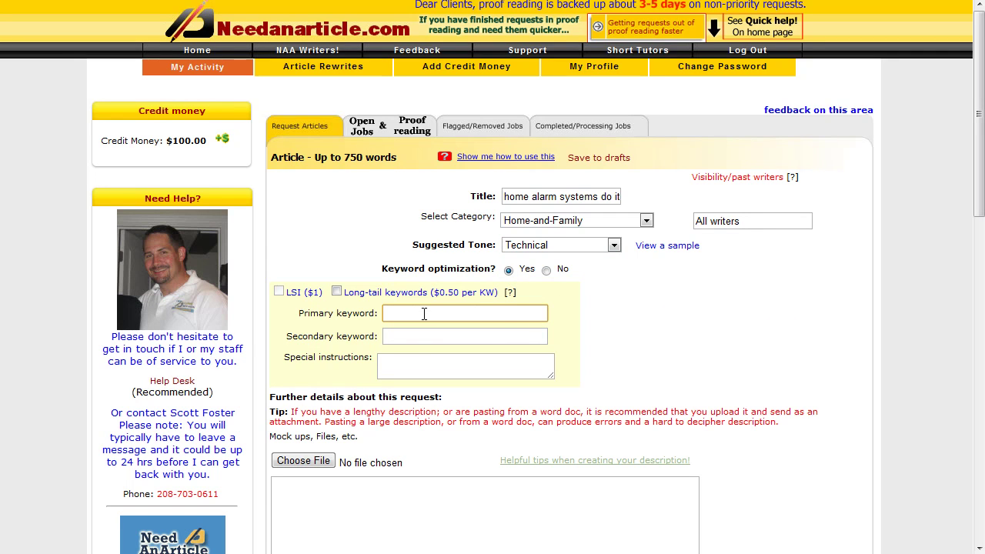
pyautogui.write('home alarm systems do it yourself')
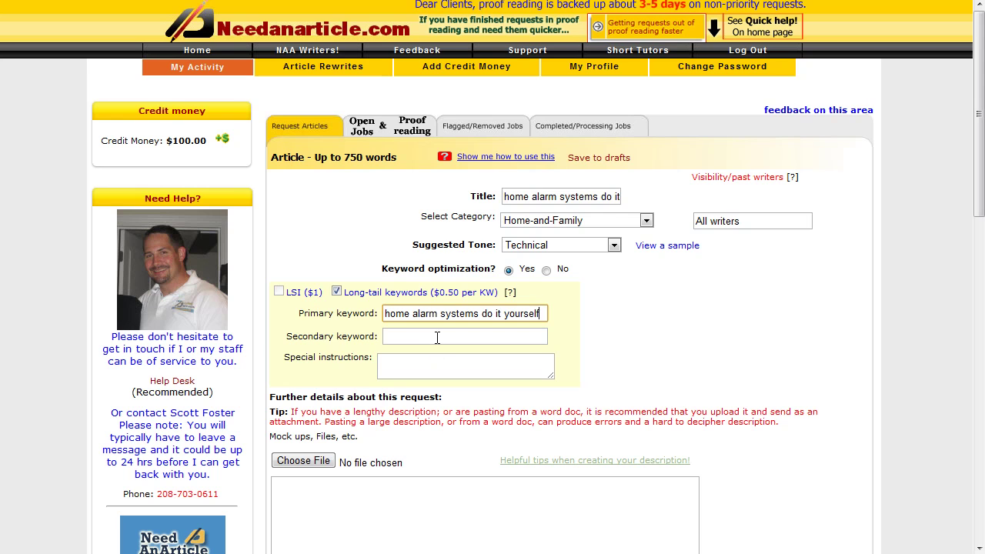
# Add the secondary keyword, reordered as 'do it yourself home alarm systems'.
pyautogui.click(437, 338)
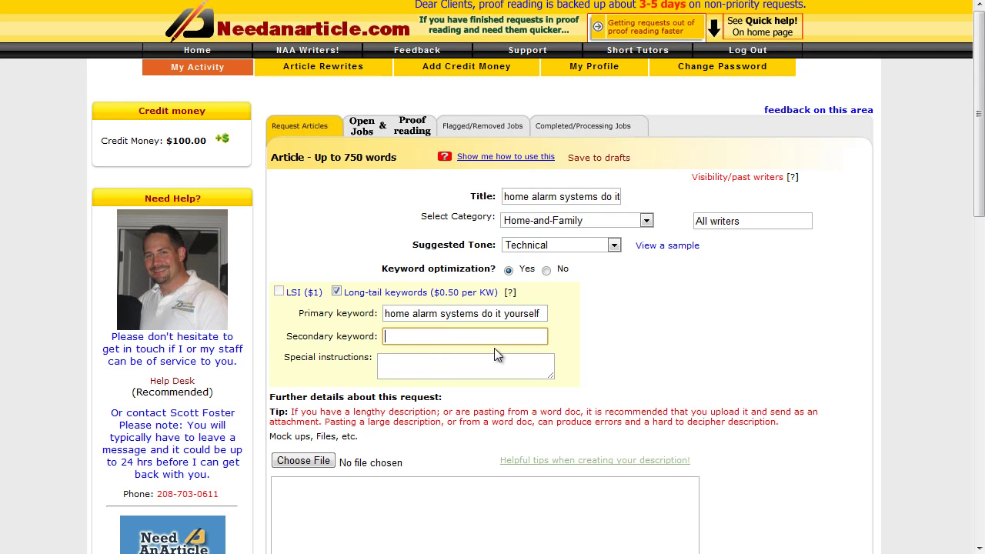
pyautogui.write('home alarm systems do it yourself')
pyautogui.moveTo(545, 337); pyautogui.dragTo(483, 339)
pyautogui.hotkey('ctrl', 'c')
pyautogui.press('BackSpace')
pyautogui.click(387, 339)
pyautogui.hotkey('ctrl', 'v')
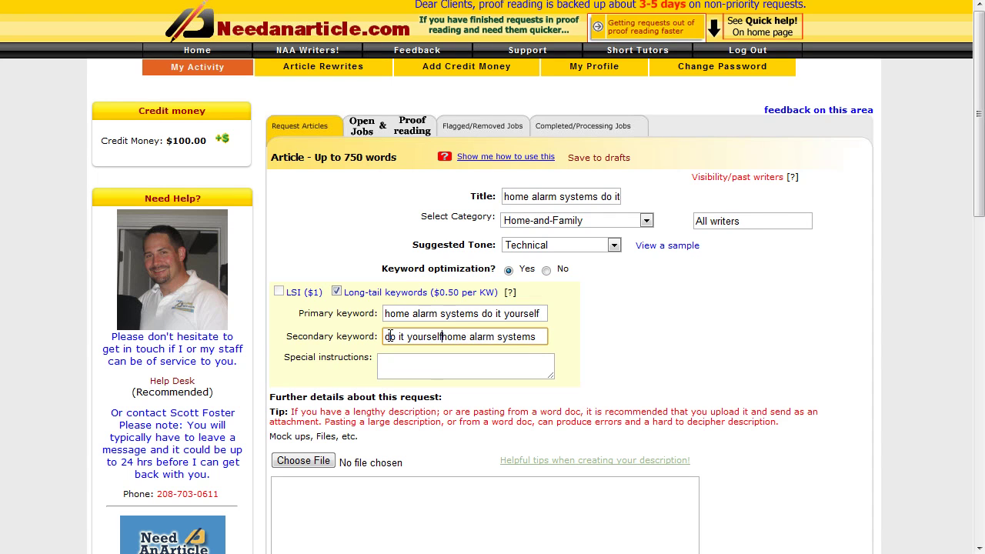
pyautogui.click(441, 336)
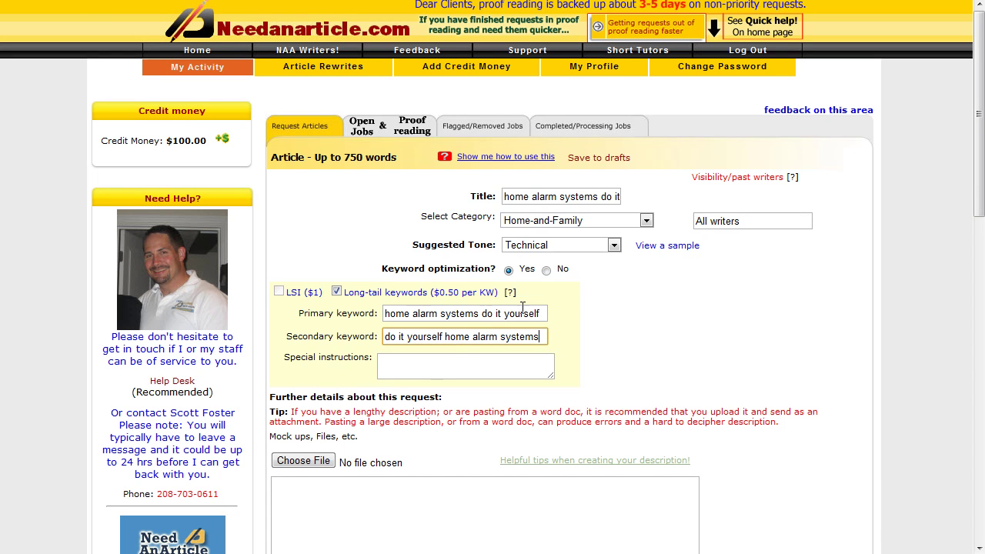
pyautogui.click(650, 334)
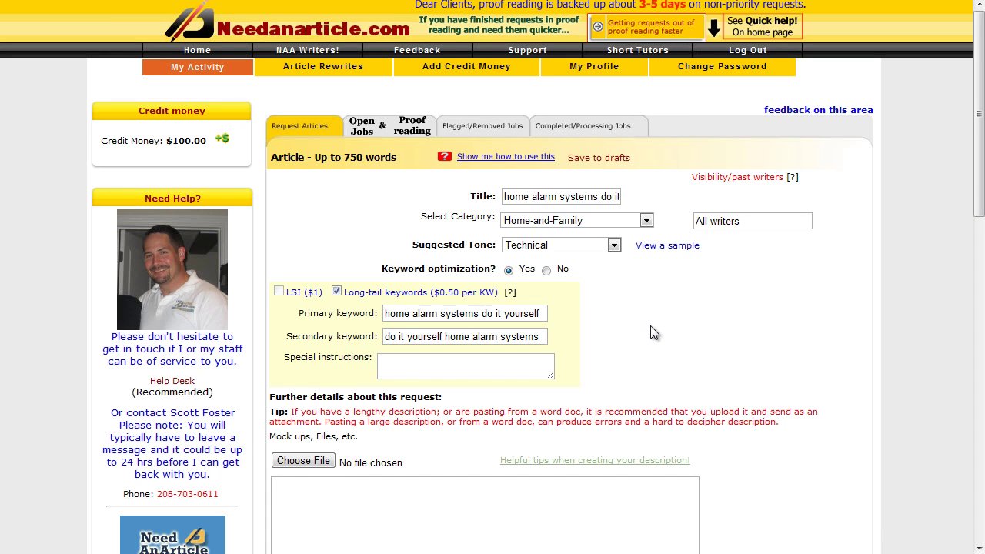
pyautogui.scroll(-4, 650, 332)
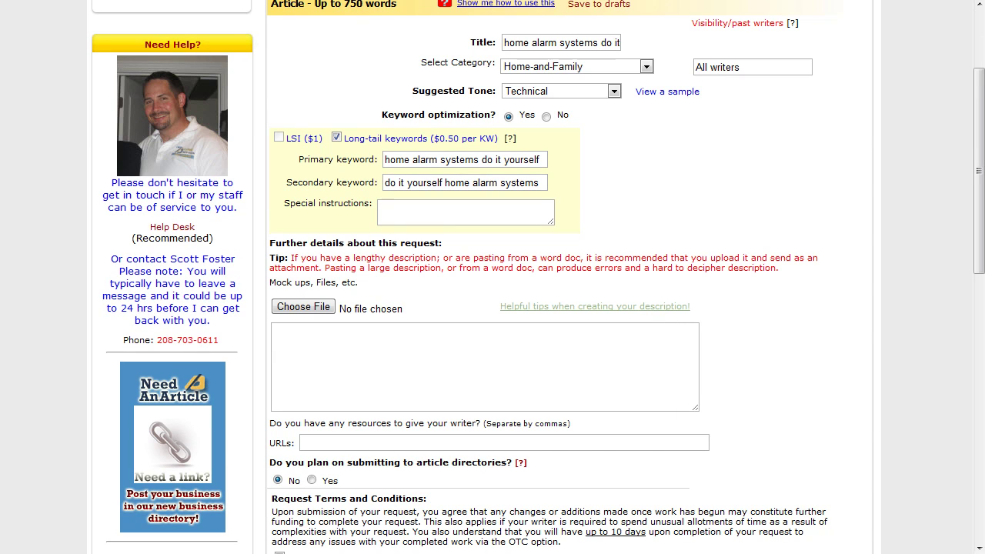
# Paste the pros-and-cons home alarm tips brief with EzineArticles source URLs, and set directory submission to Yes.
pyautogui.write("I need a general tips article on the pro's and con's of installing your own home alarm system")
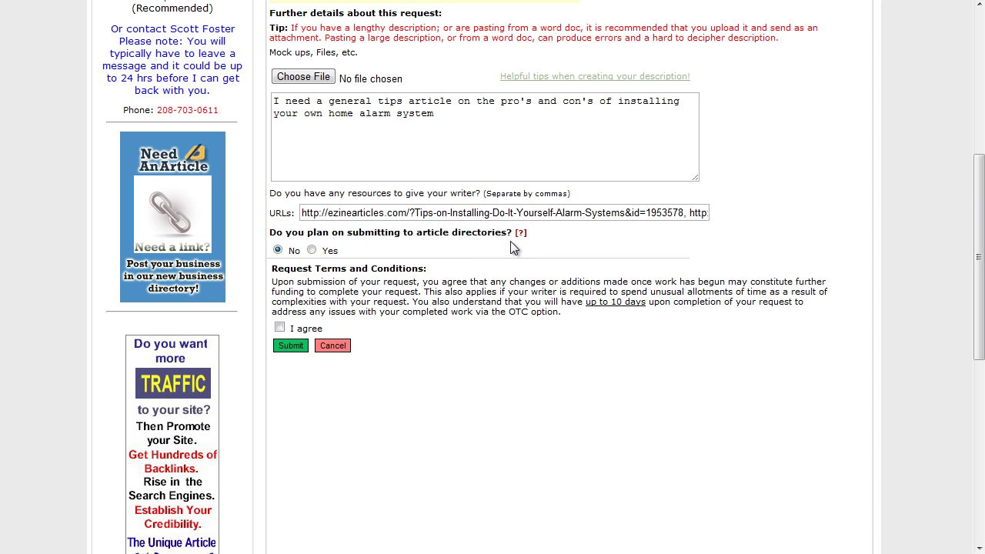
pyautogui.click(312, 250)
pyautogui.click(577, 251)
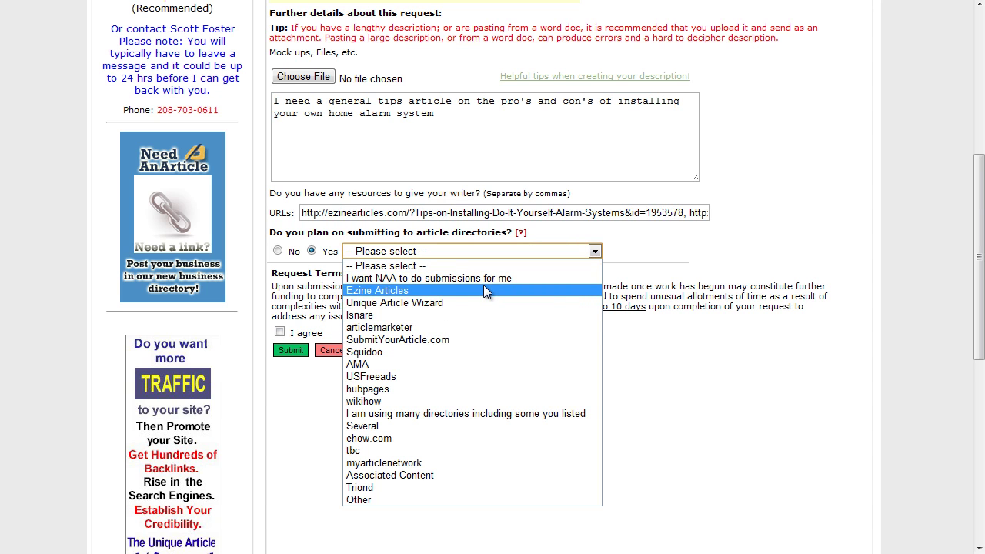
# Try Ezine Articles and Isnare as directories, then set directory submission back to No and accept the terms.
pyautogui.click(410, 290)
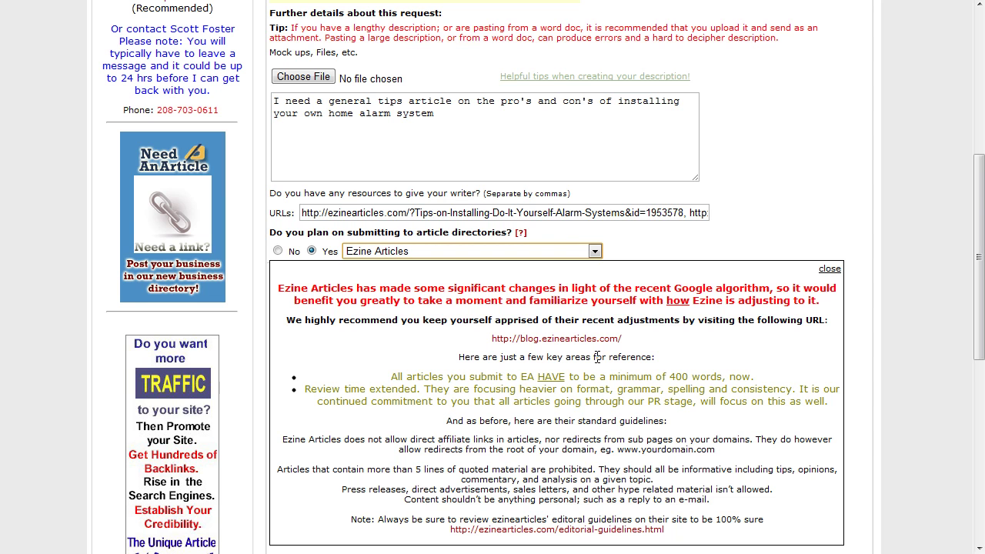
pyautogui.click(830, 268)
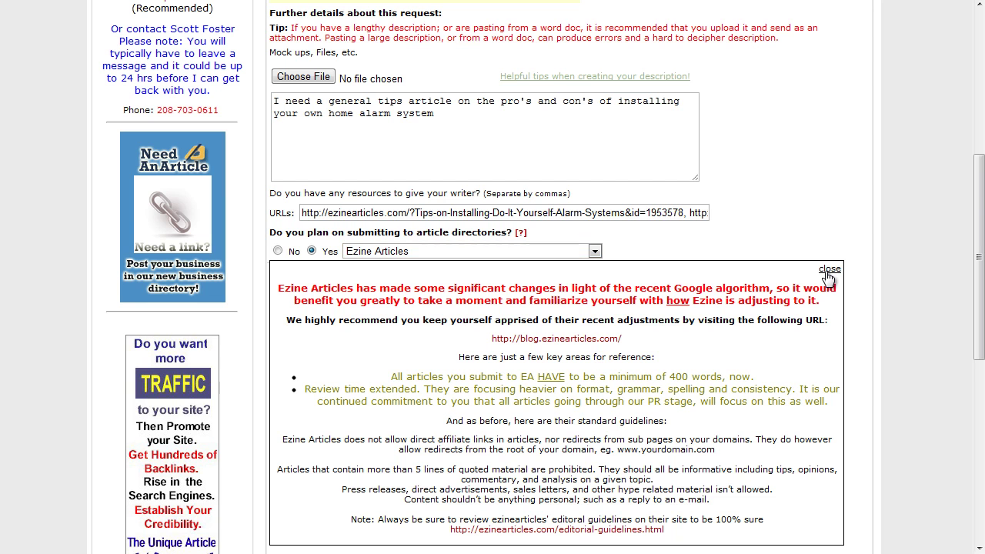
pyautogui.click(595, 251)
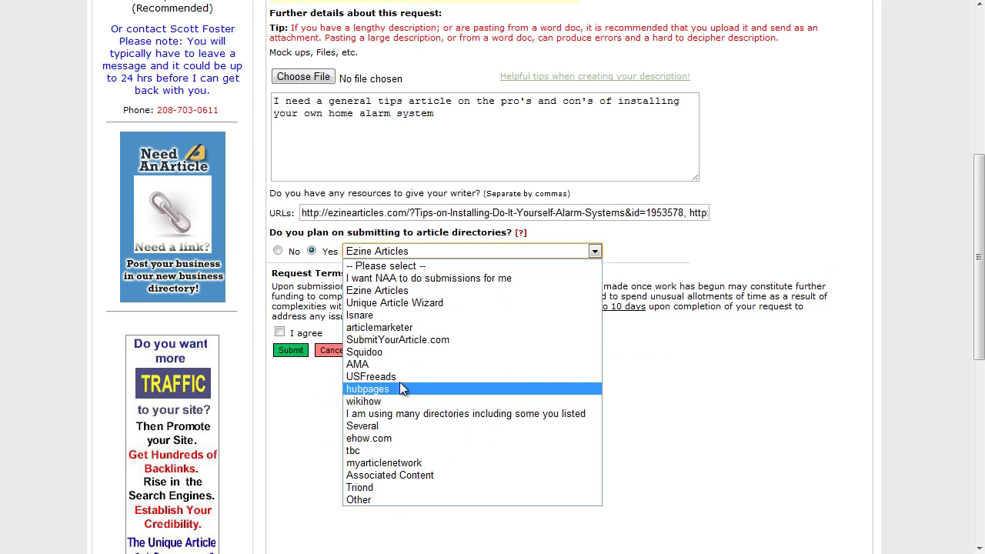
pyautogui.click(379, 316)
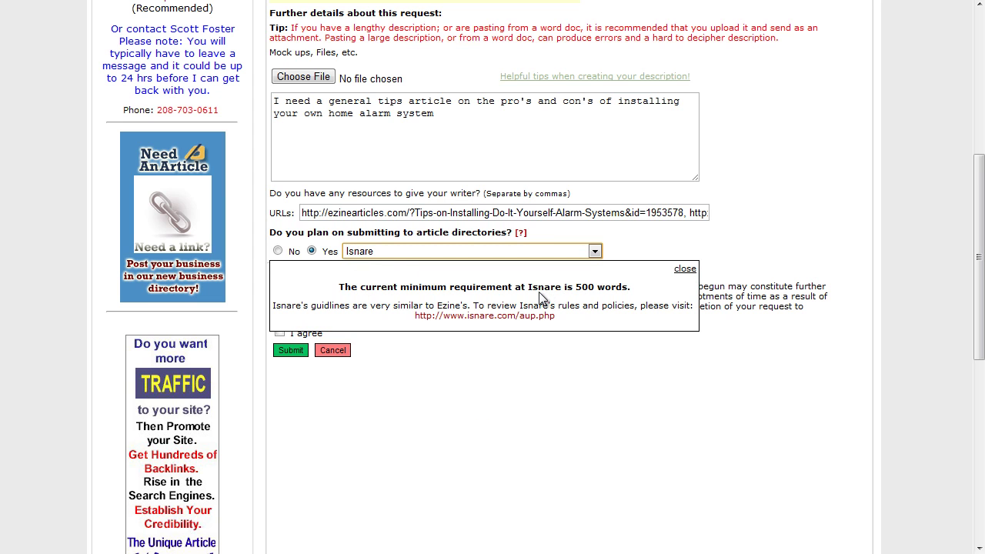
pyautogui.click(684, 269)
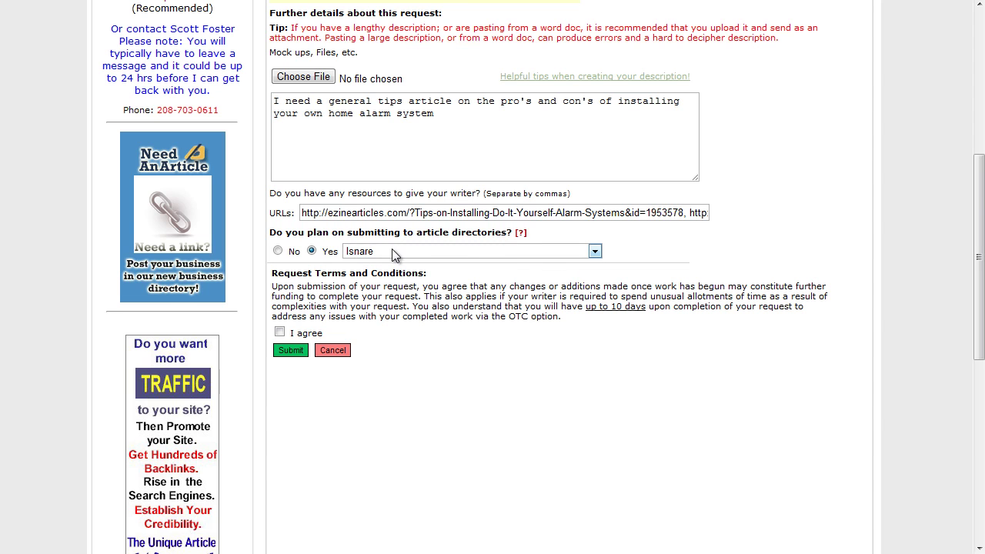
pyautogui.click(277, 250)
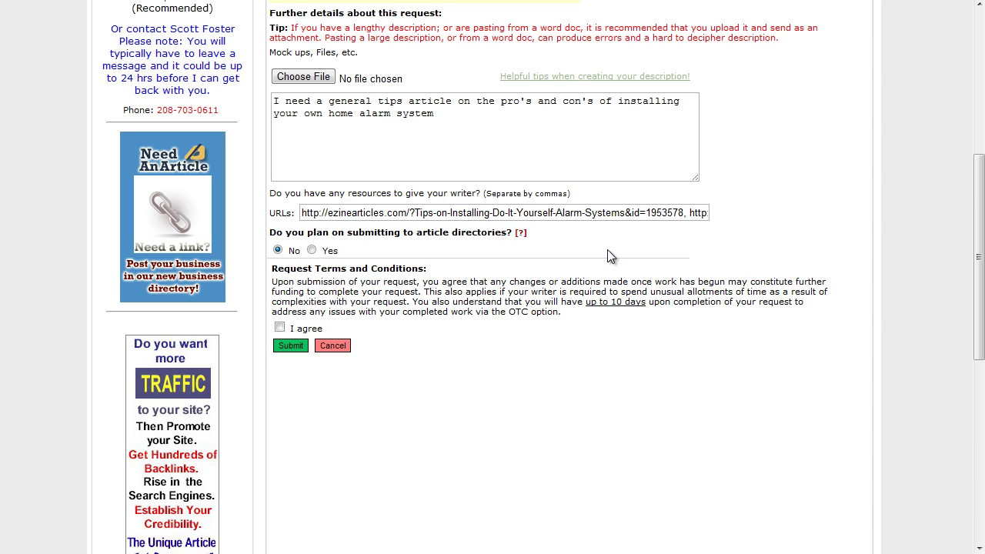
pyautogui.click(281, 328)
# Send the request to the review page, check its details, and place the order.
pyautogui.click(290, 346)
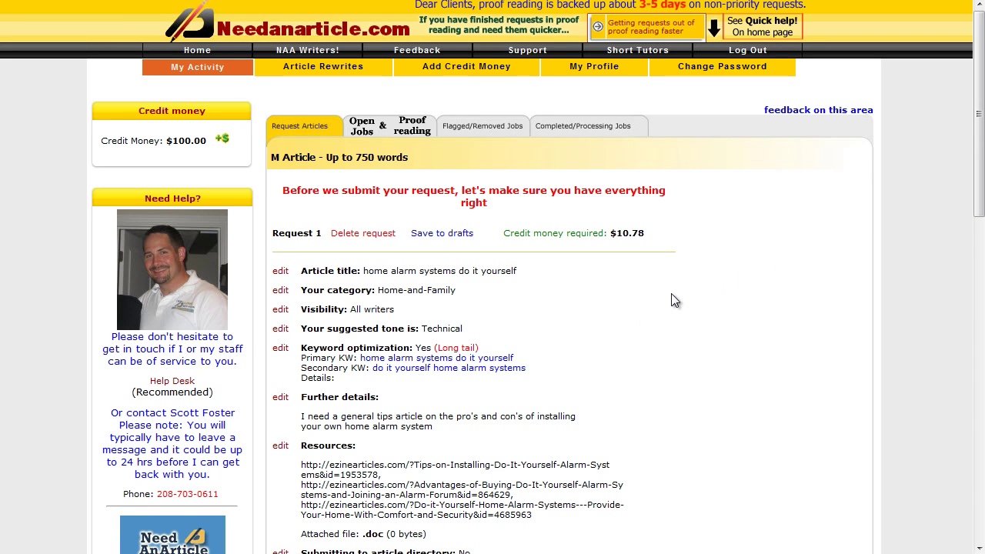
pyautogui.scroll(-1, 671, 293)
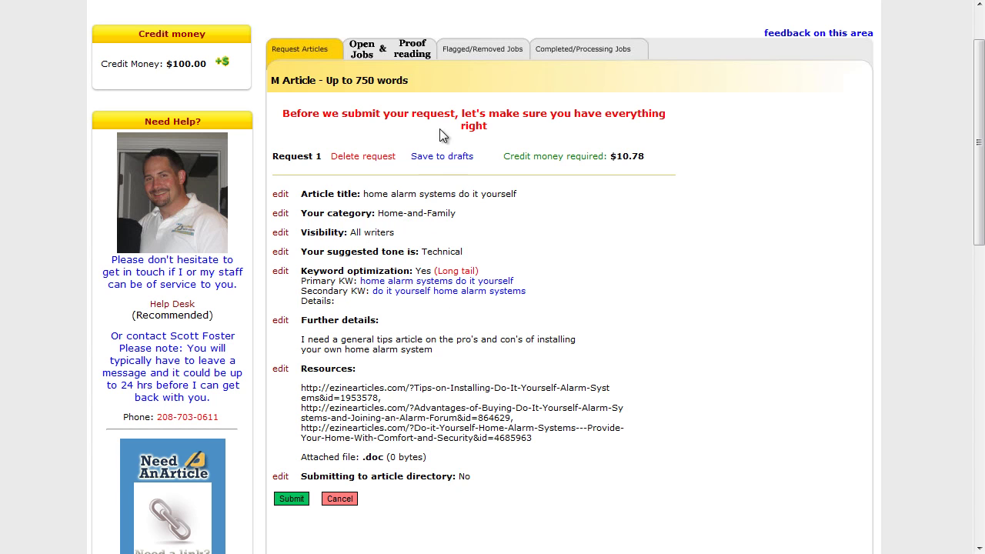
pyautogui.click(288, 501)
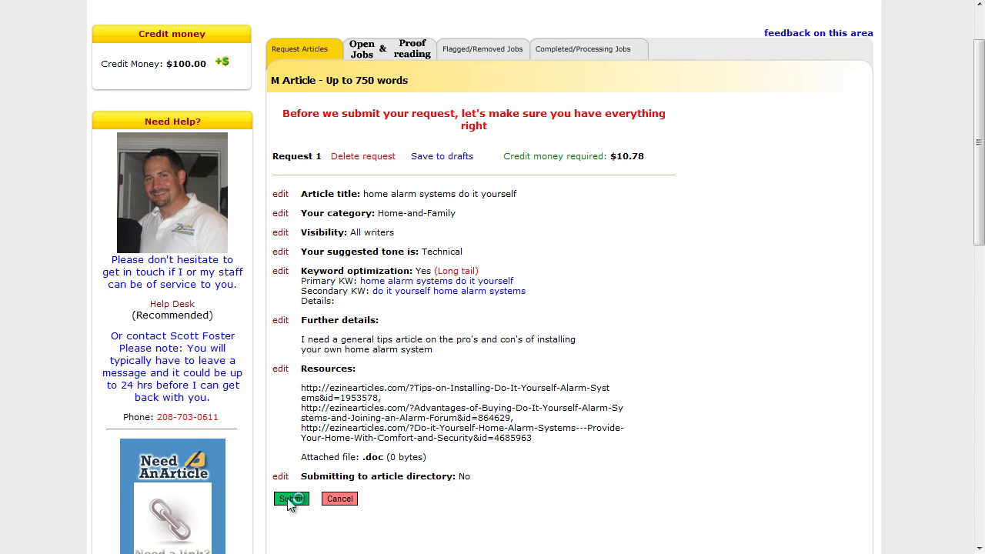